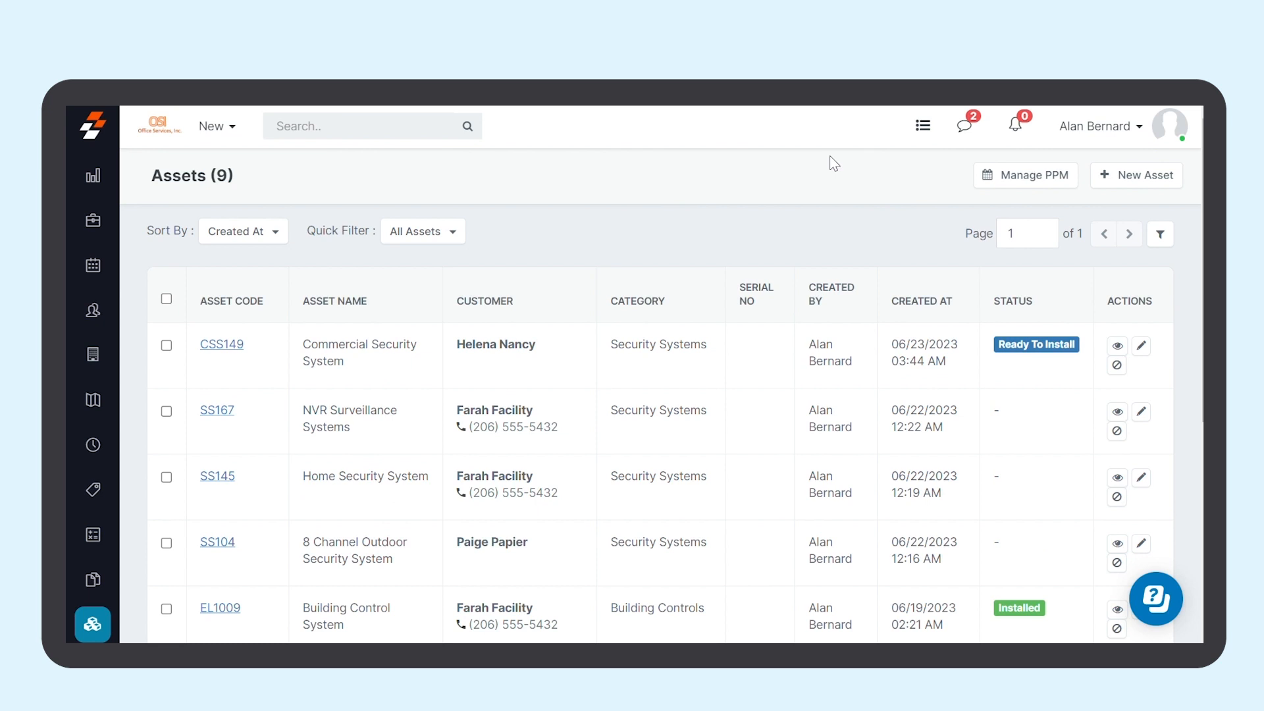
# Start a new asset with code EL1009, name Building Control System and category Building Controls.
pyautogui.click(1155, 184)
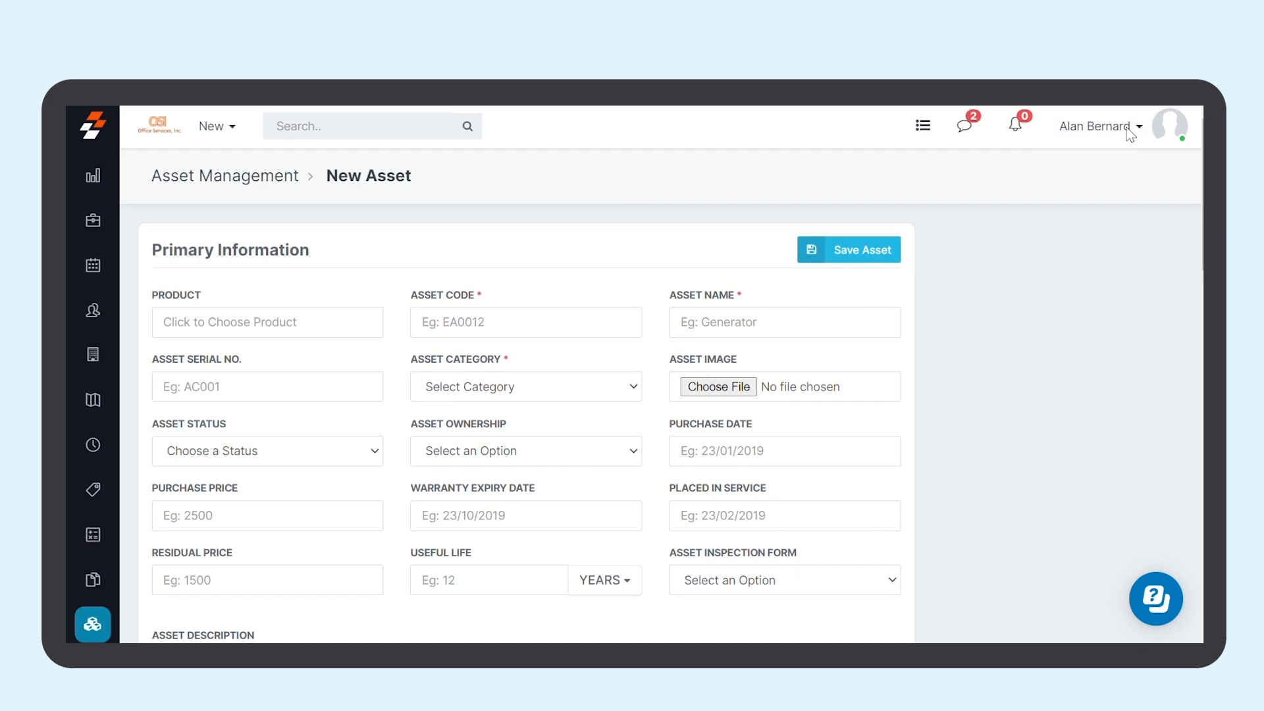
pyautogui.click(511, 329)
pyautogui.write('EL1009')
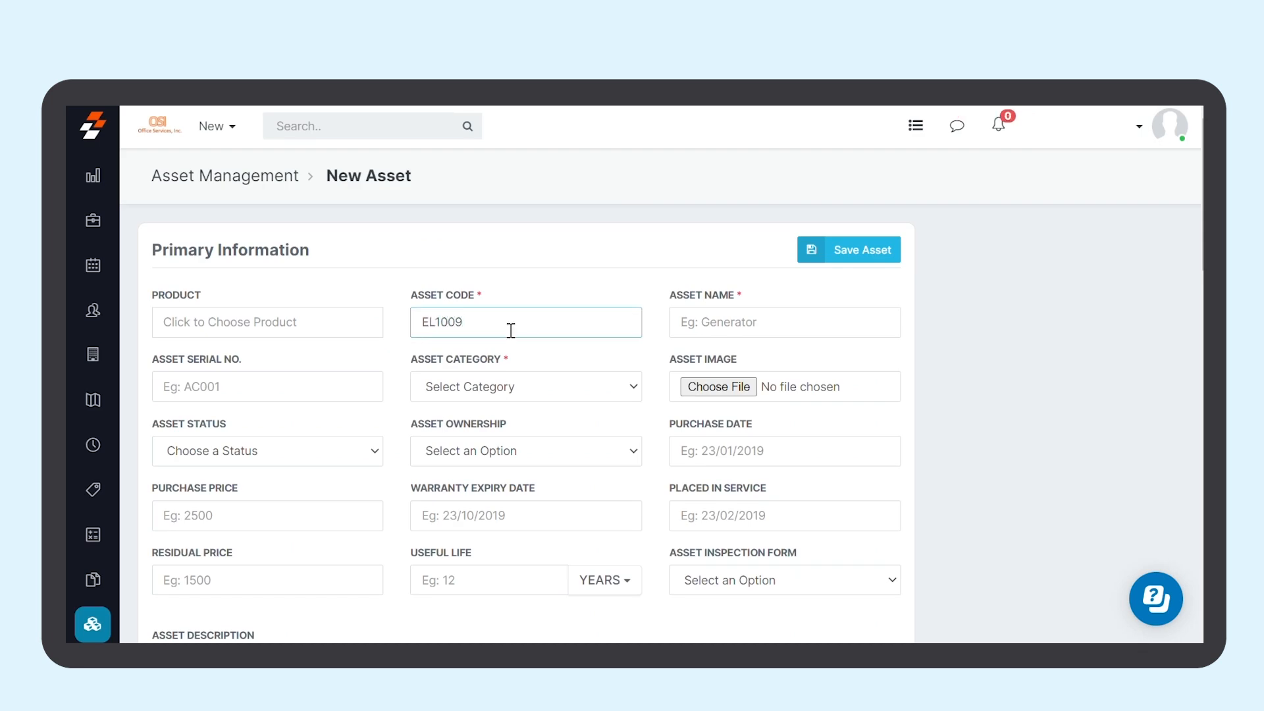
pyautogui.click(734, 334)
pyautogui.write('Building Control System')
pyautogui.click(488, 392)
pyautogui.click(479, 444)
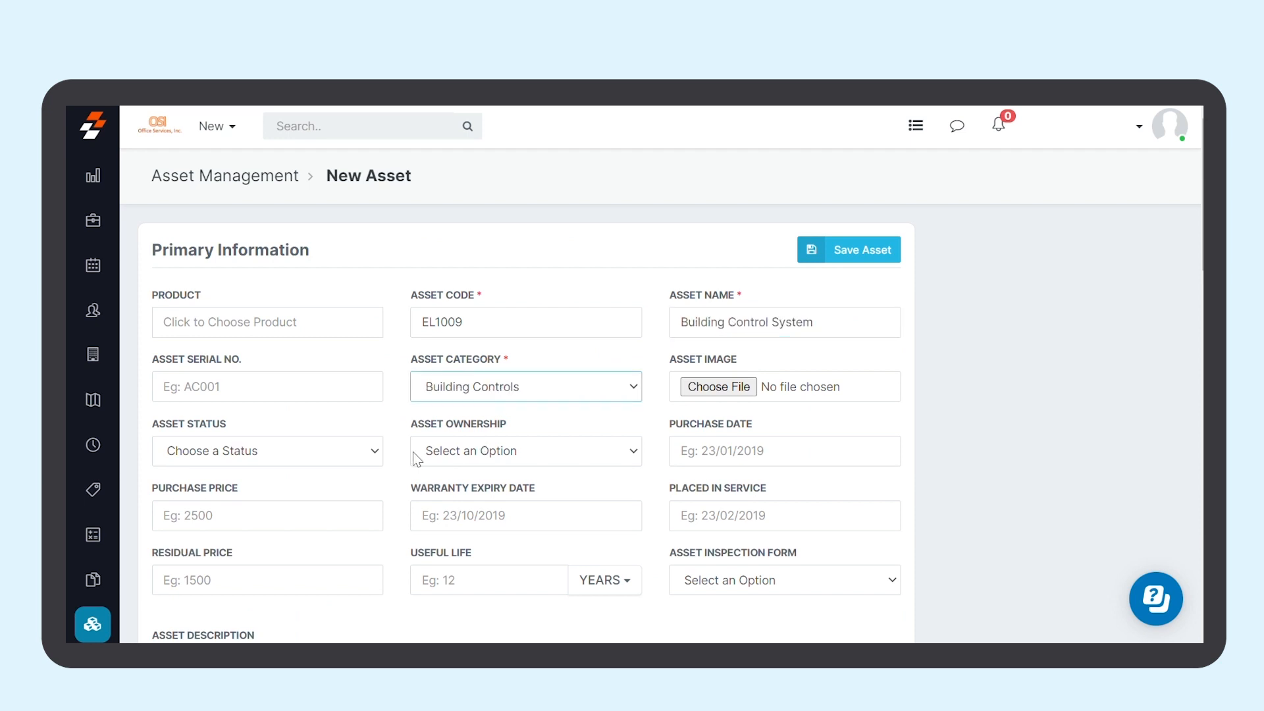
# Set the asset's status to Installed and its ownership to Owned by Customer.
pyautogui.click(299, 447)
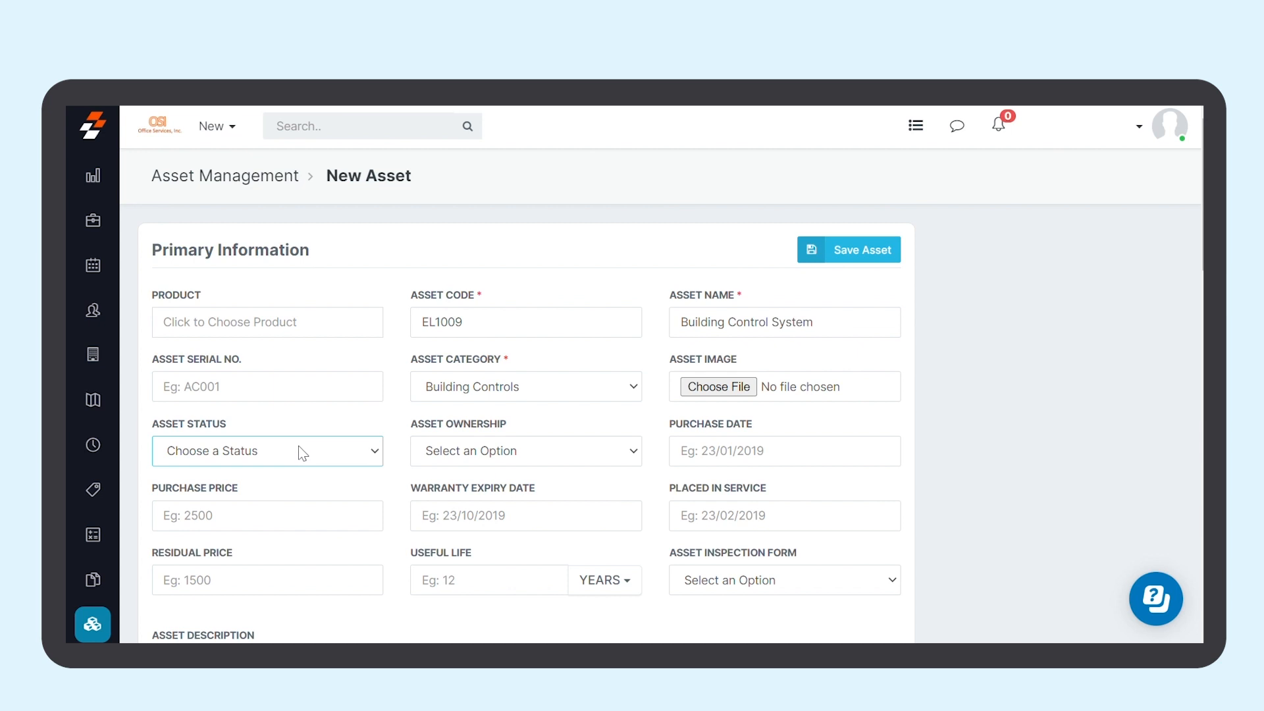
pyautogui.click(251, 503)
pyautogui.click(445, 464)
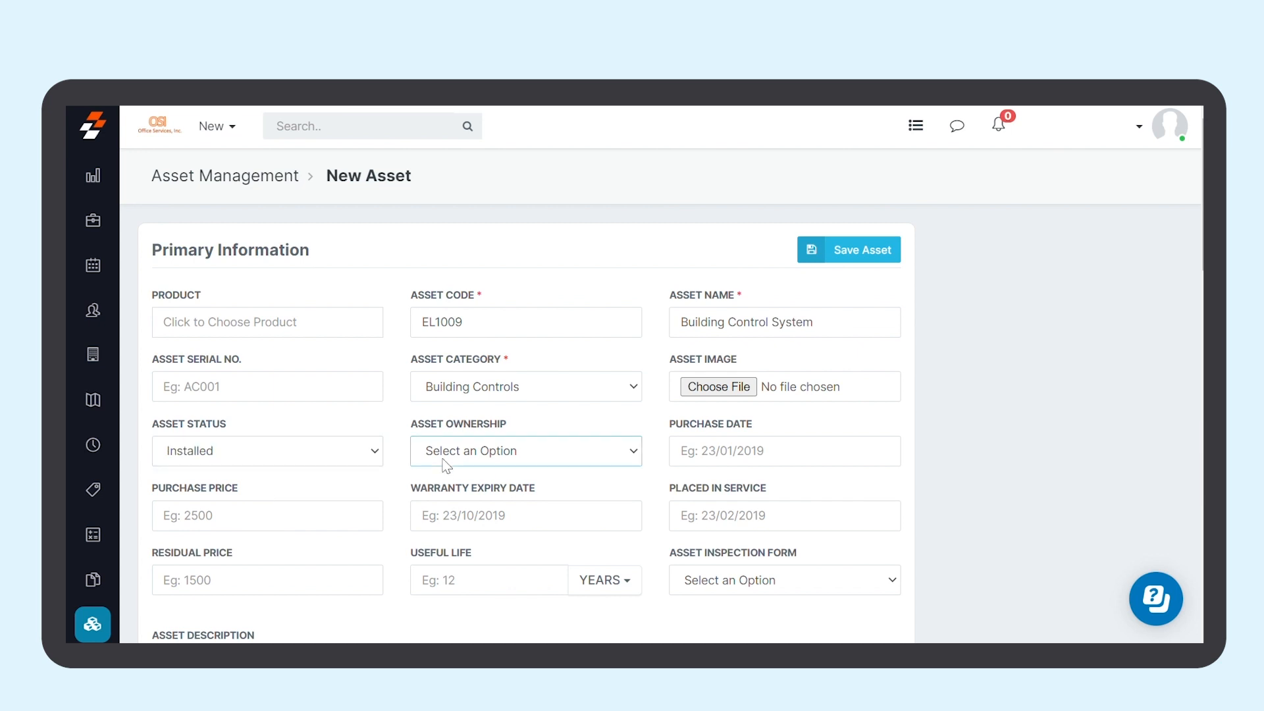
pyautogui.click(458, 495)
# Associate the asset with the second listed customer, in the Office Complex_Park category, and save the asset.
pyautogui.scroll(-5, 460, 497)
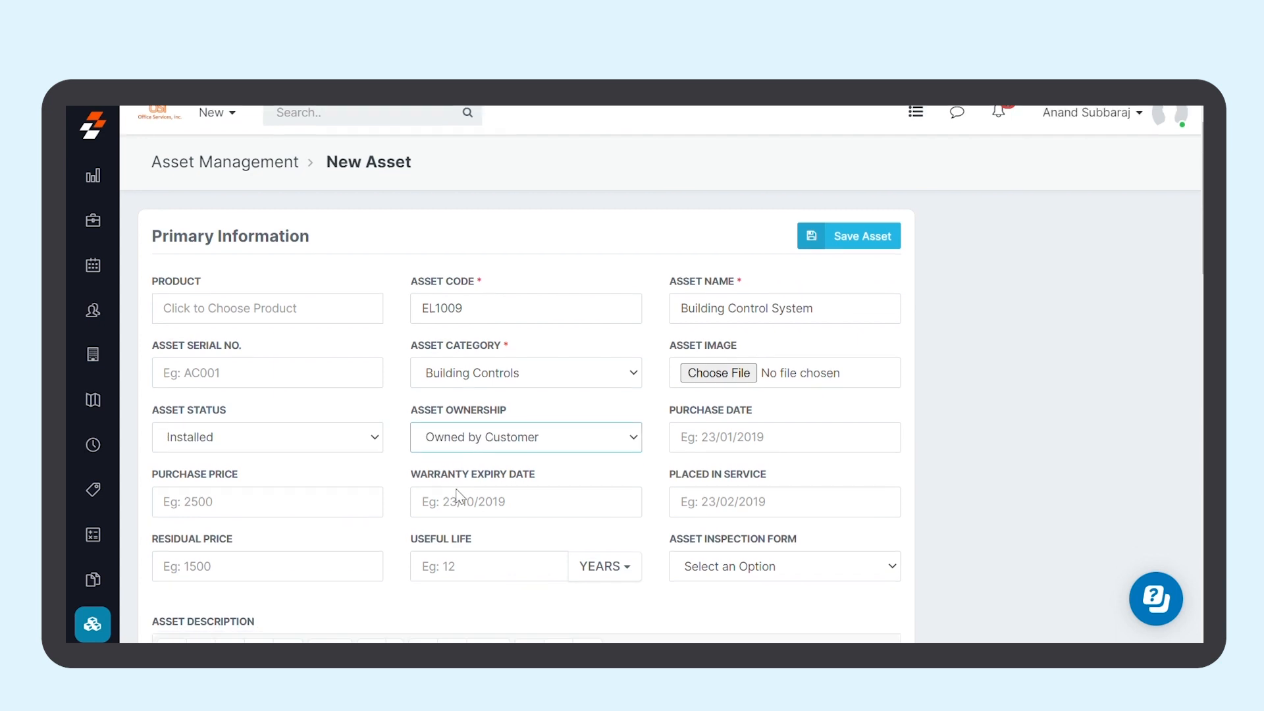
pyautogui.scroll(-4, 460, 497)
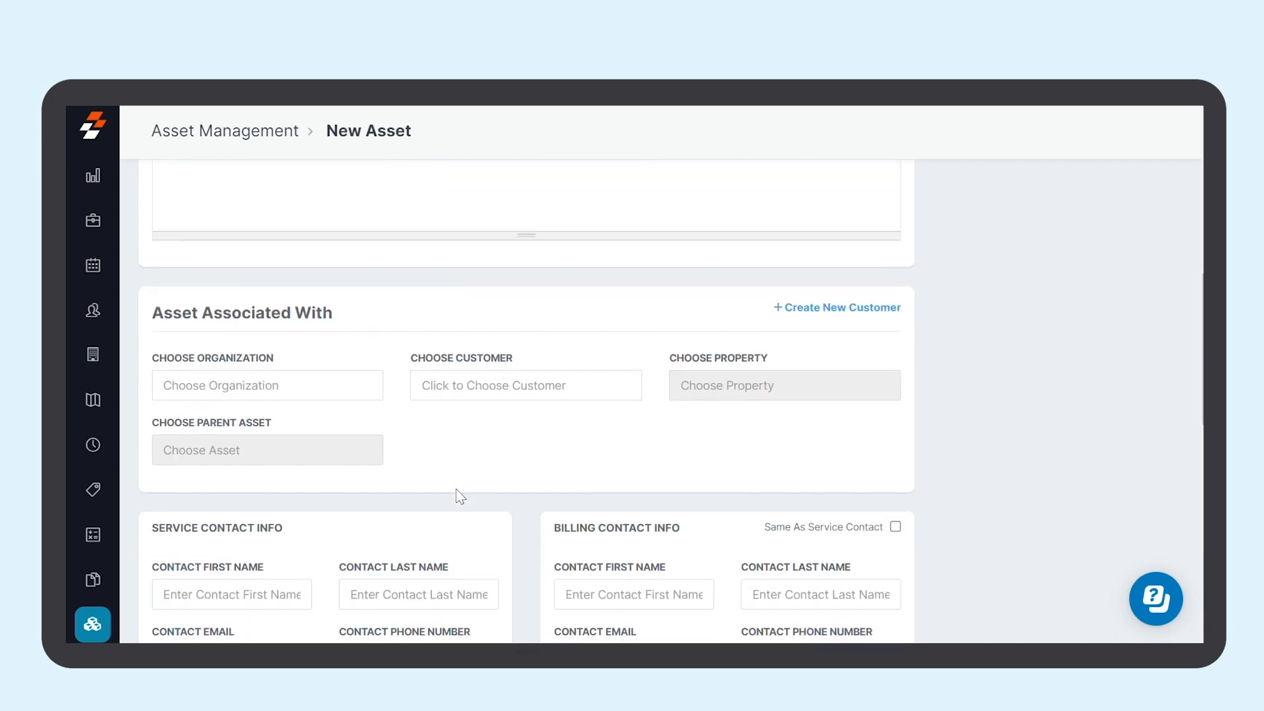
pyautogui.click(493, 393)
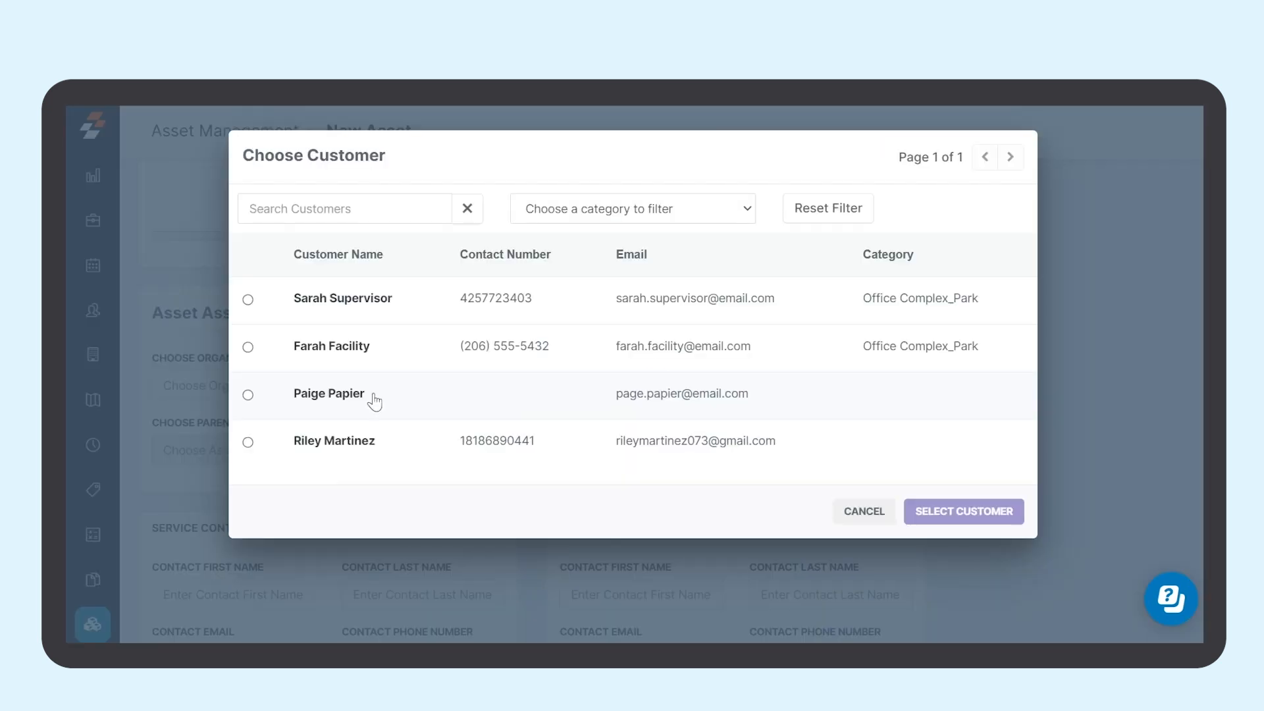
pyautogui.click(248, 347)
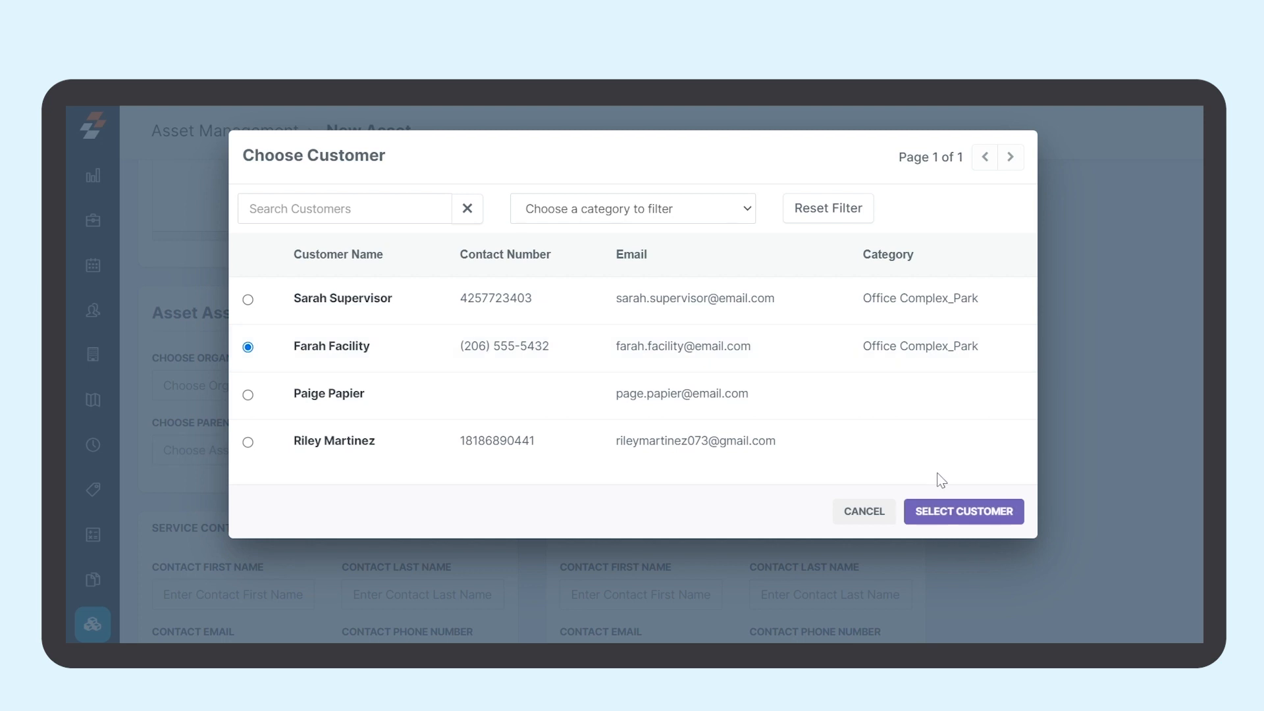
pyautogui.click(963, 511)
pyautogui.click(857, 351)
pyautogui.scroll(5, 856, 353)
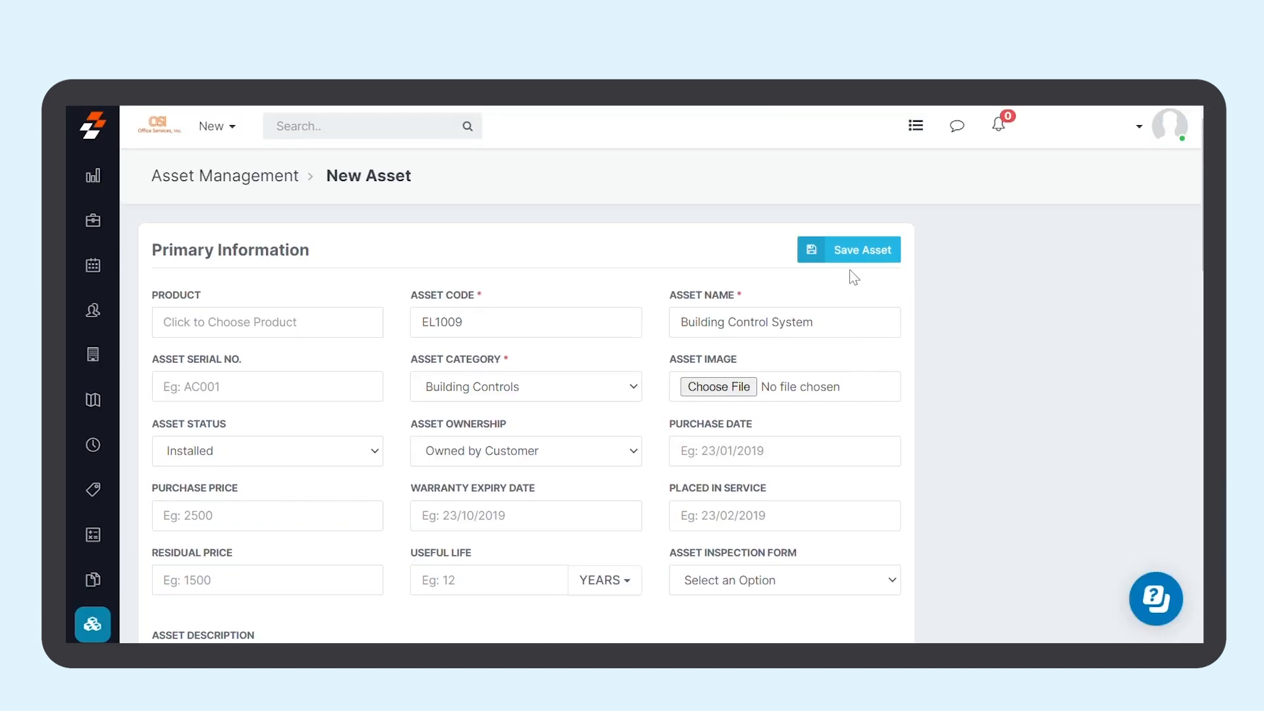
pyautogui.click(855, 258)
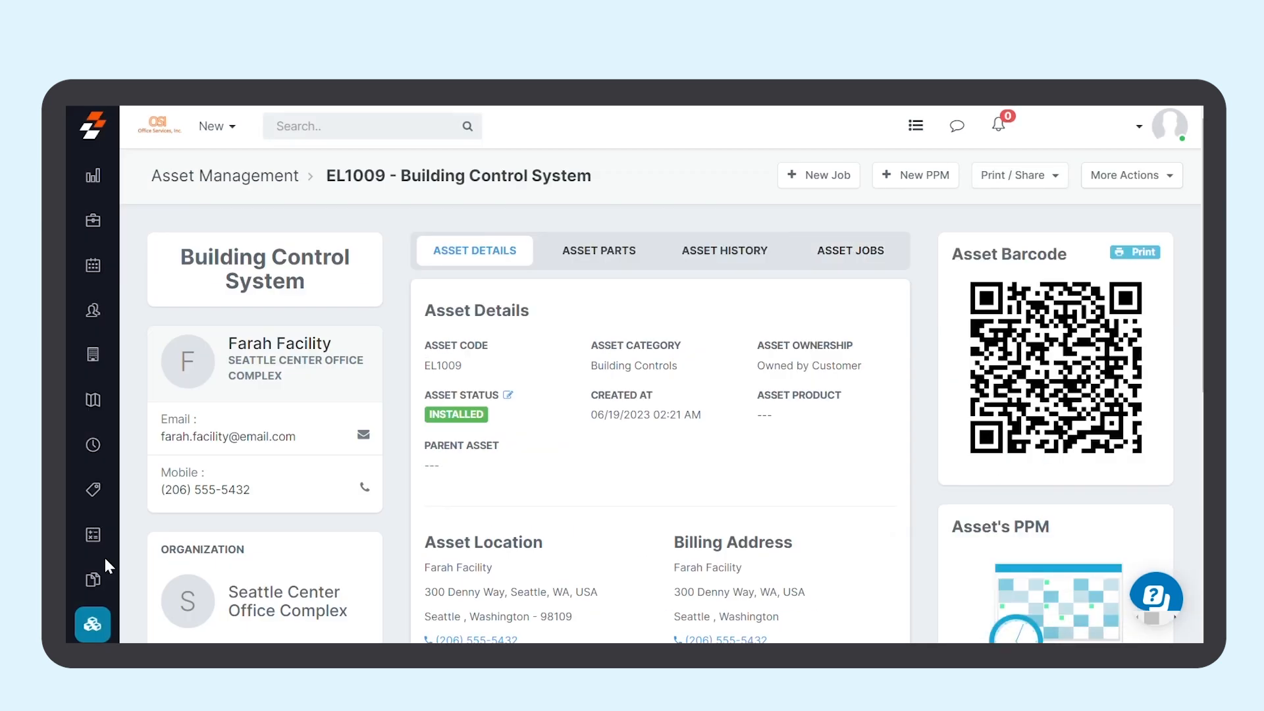
# Start a new contract and assign it to the same customer as the Building Control System asset.
pyautogui.click(102, 579)
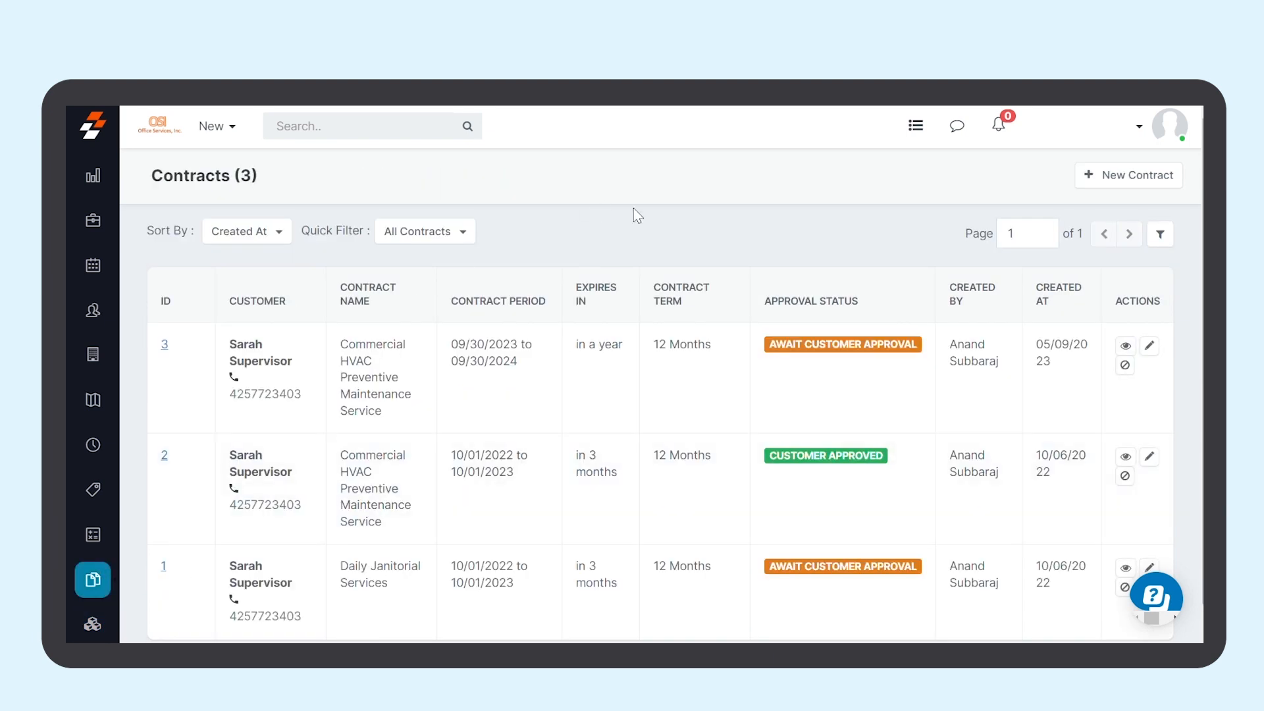
pyautogui.click(1100, 180)
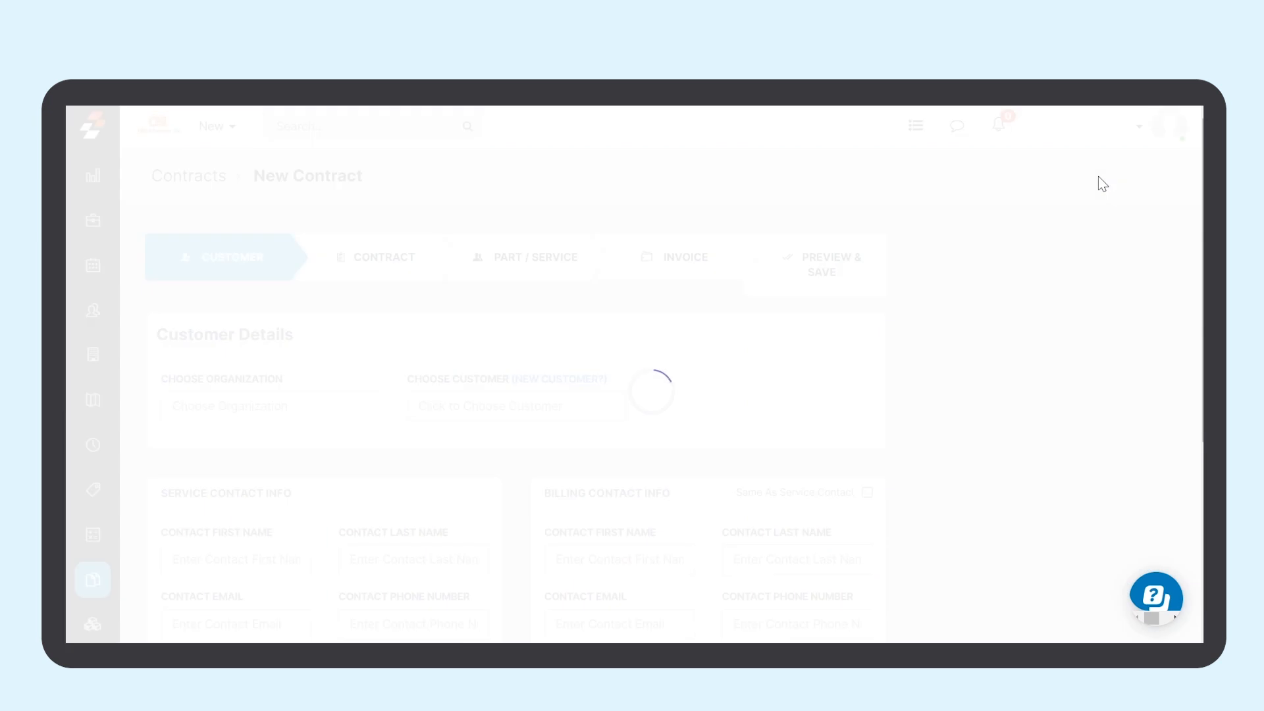
pyautogui.click(463, 415)
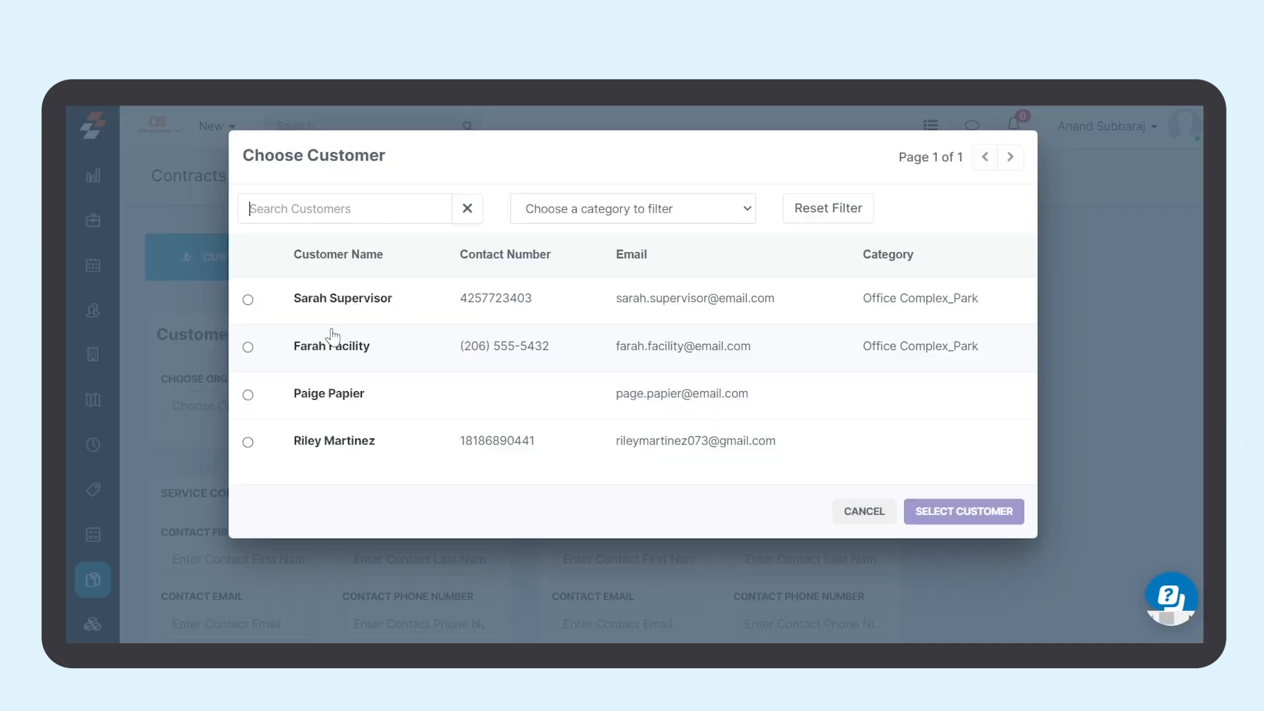
pyautogui.click(247, 347)
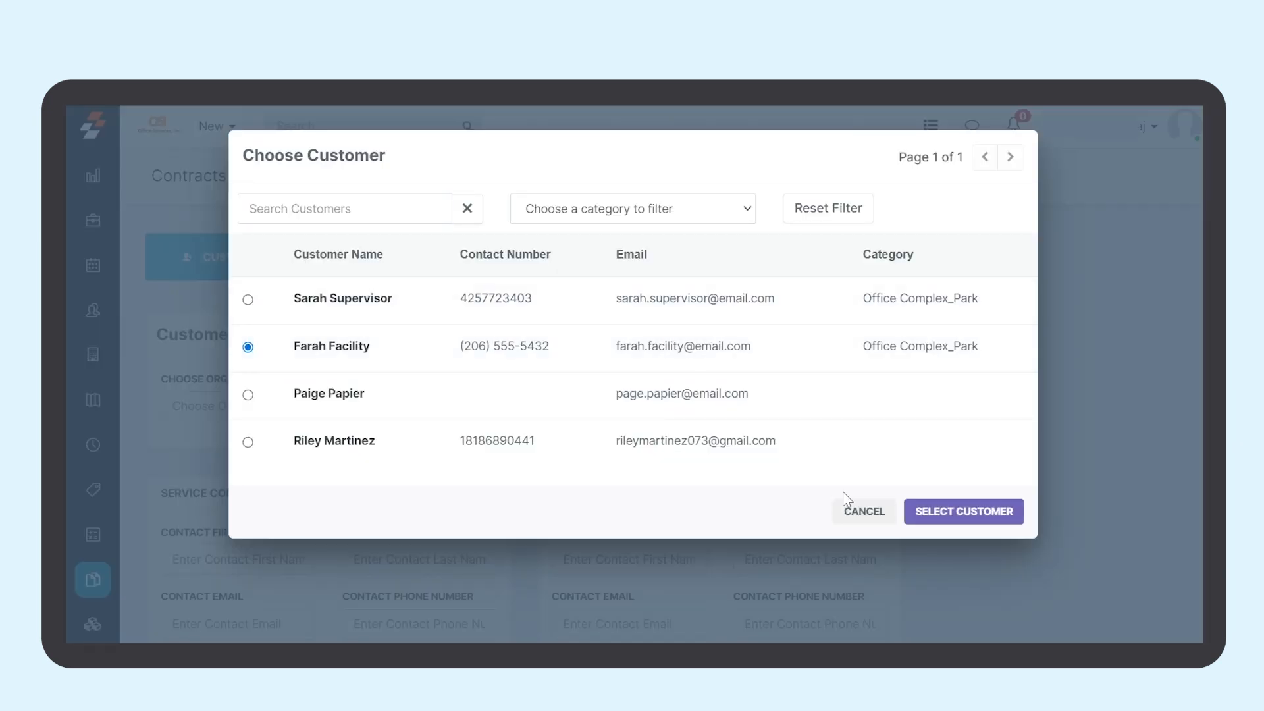
pyautogui.click(941, 511)
pyautogui.click(838, 447)
# Name the contract Building Maintenance Contract and set a 36-month term starting 06/19/2023.
pyautogui.click(377, 268)
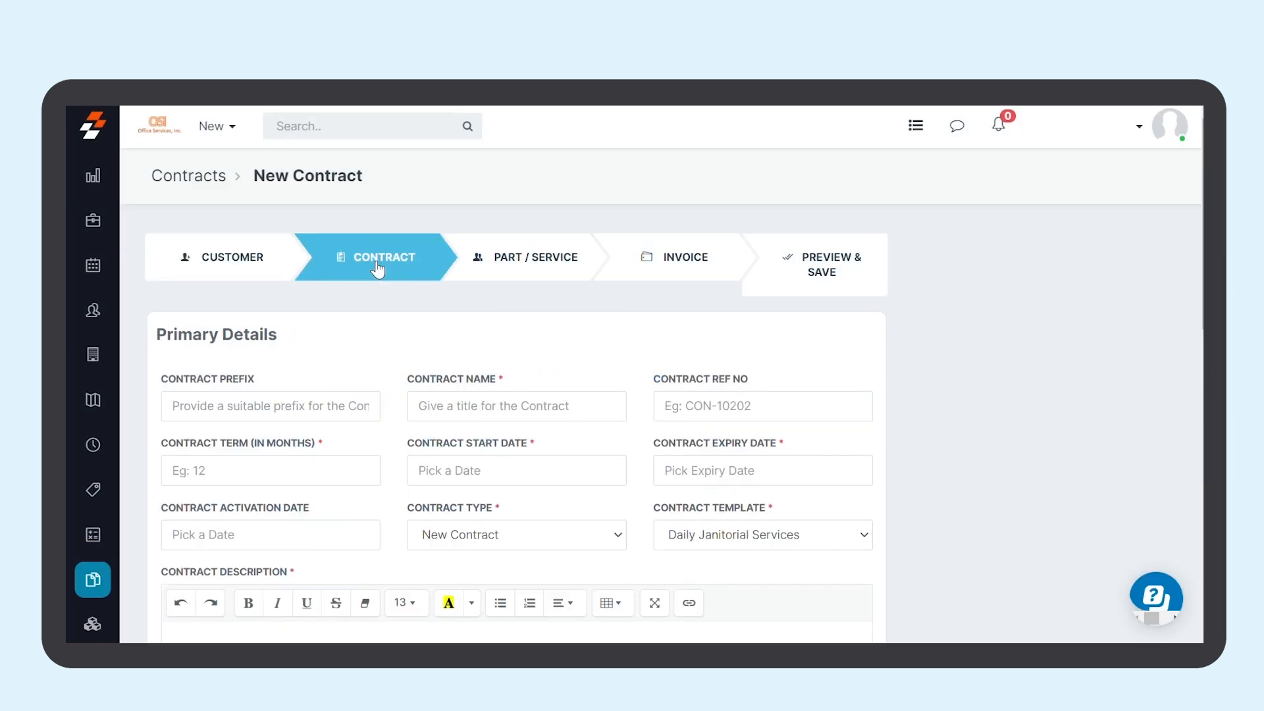
pyautogui.click(471, 405)
pyautogui.write('Building Maintenance Contract')
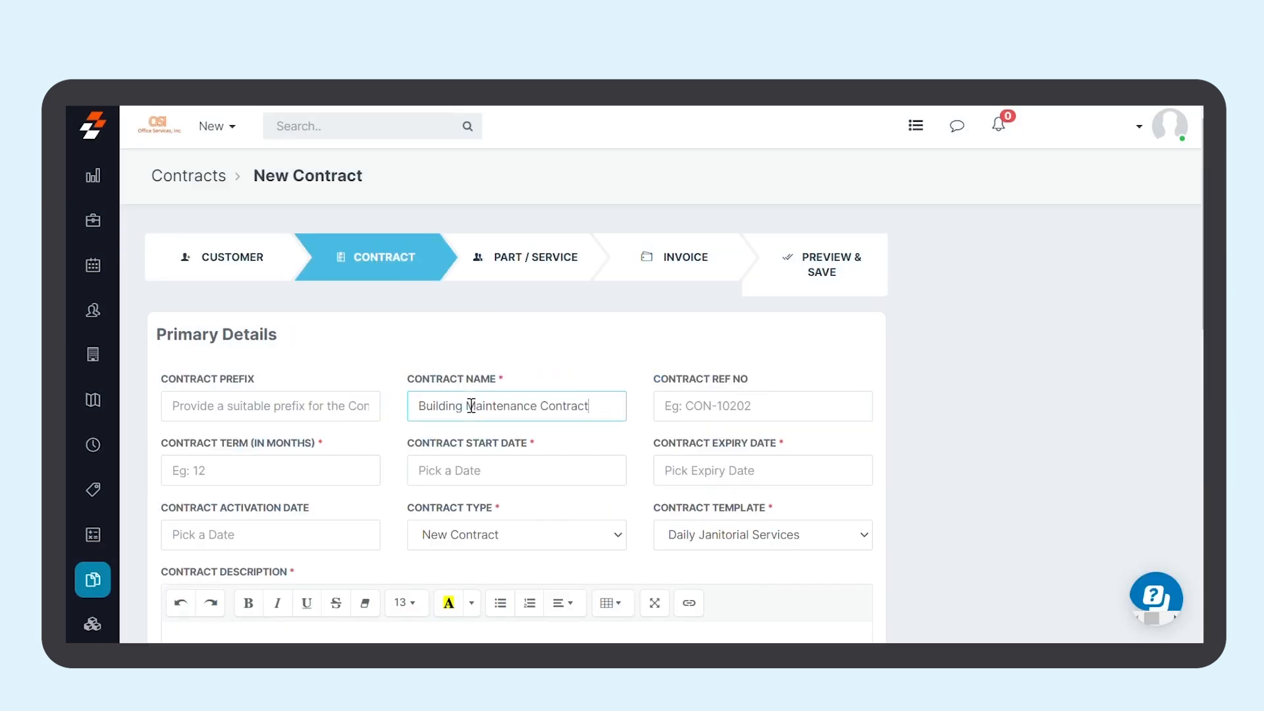
pyautogui.click(285, 481)
pyautogui.write('36')
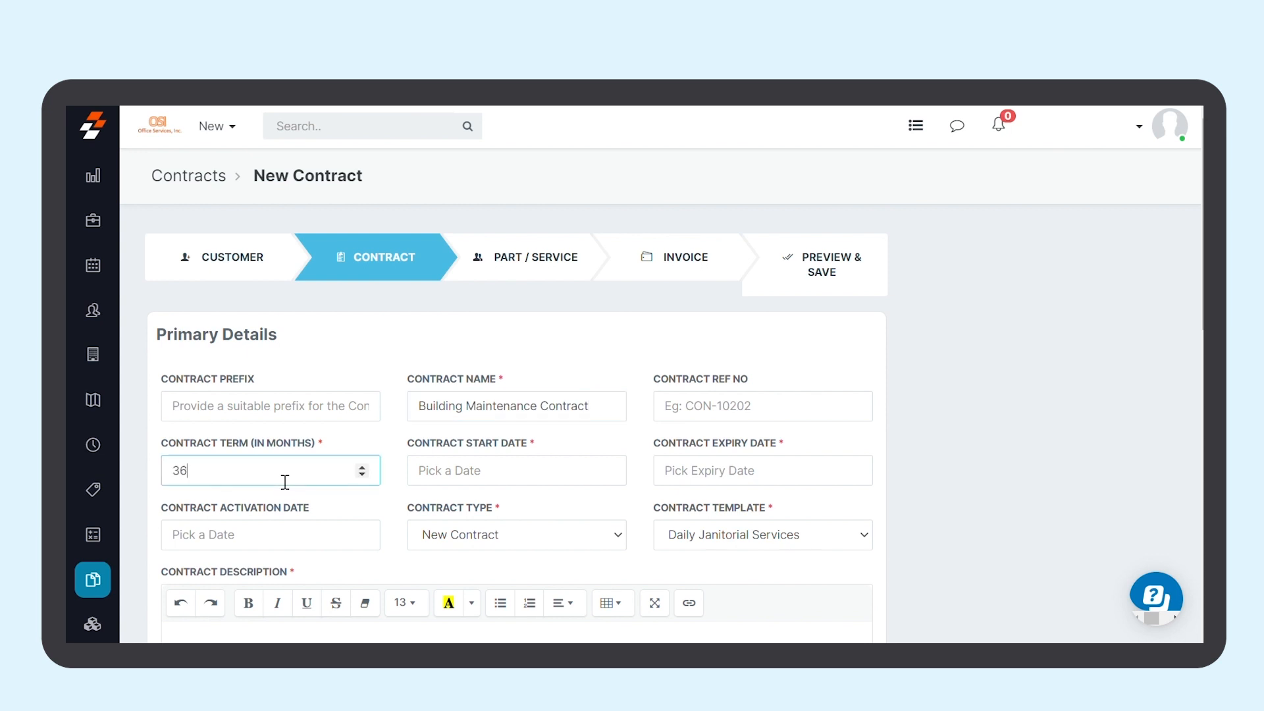
pyautogui.click(486, 471)
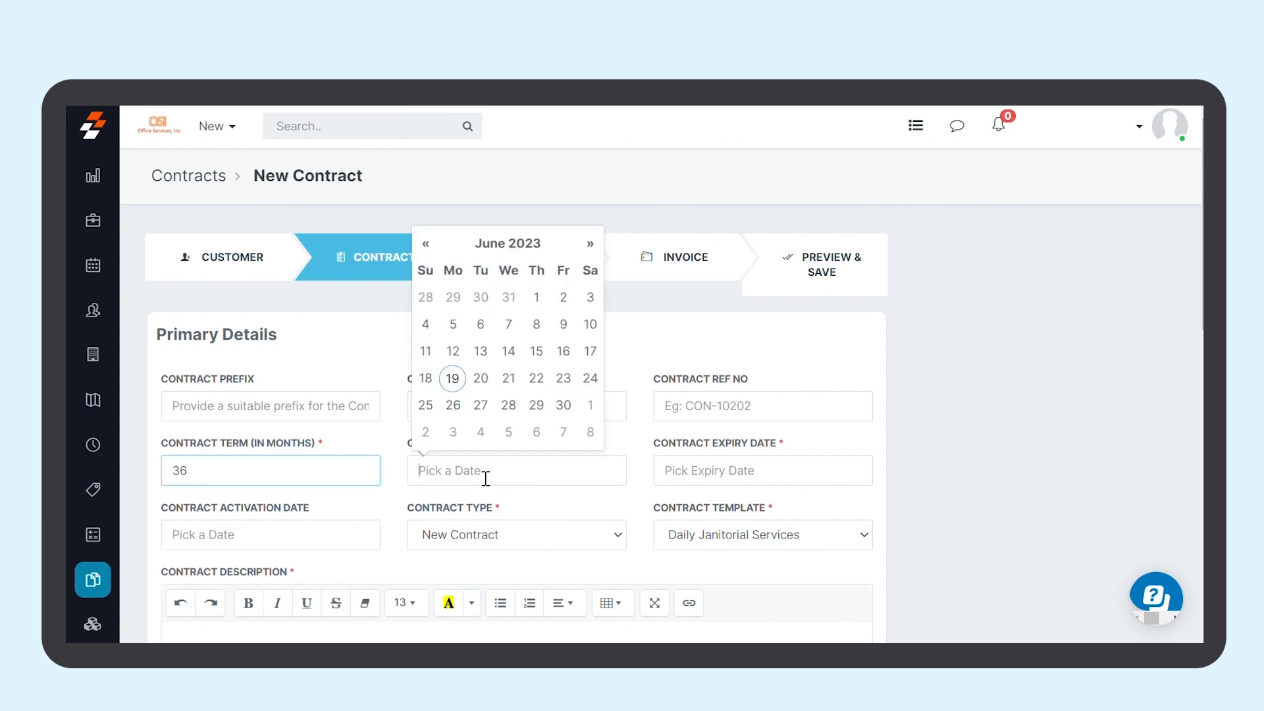
pyautogui.click(452, 378)
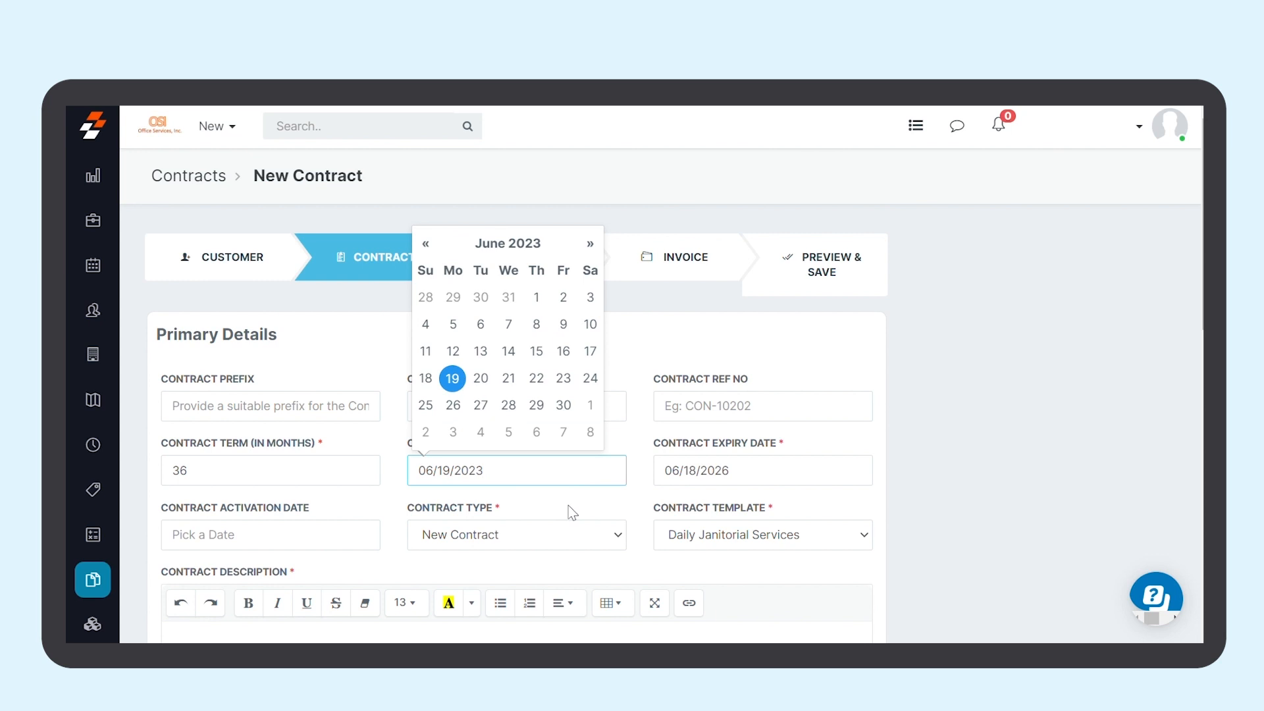
pyautogui.click(774, 484)
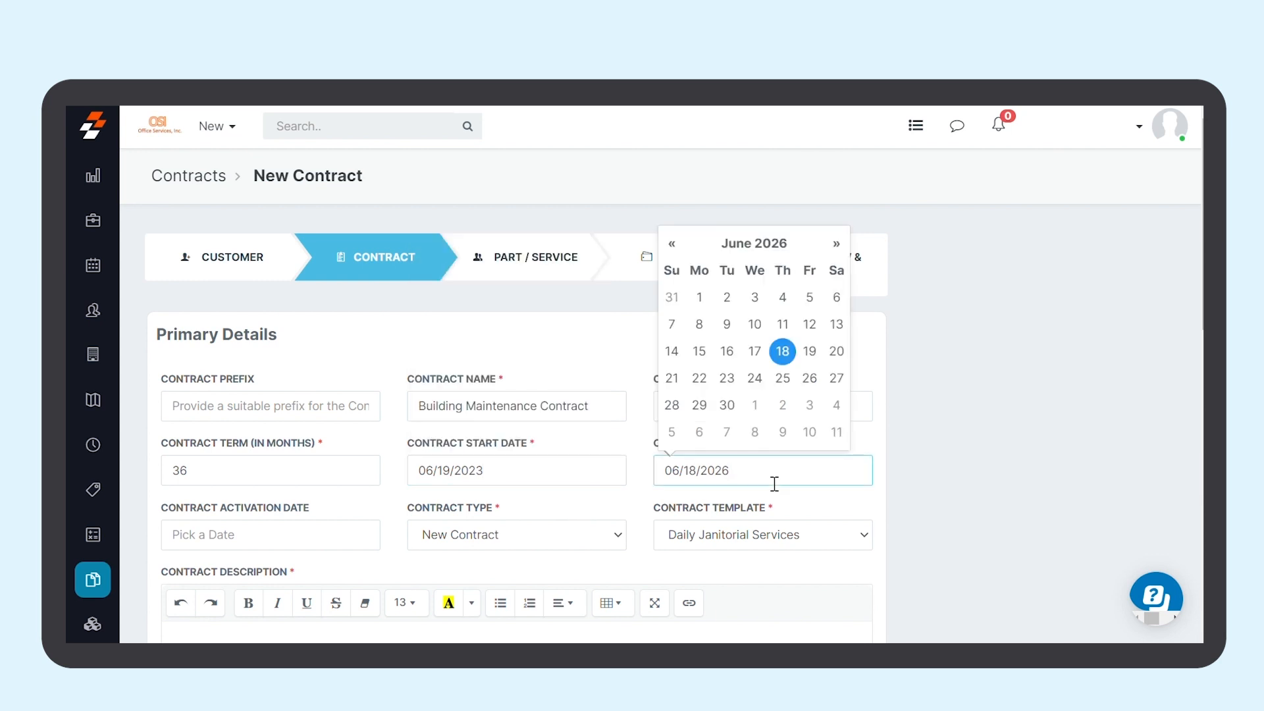
pyautogui.click(599, 502)
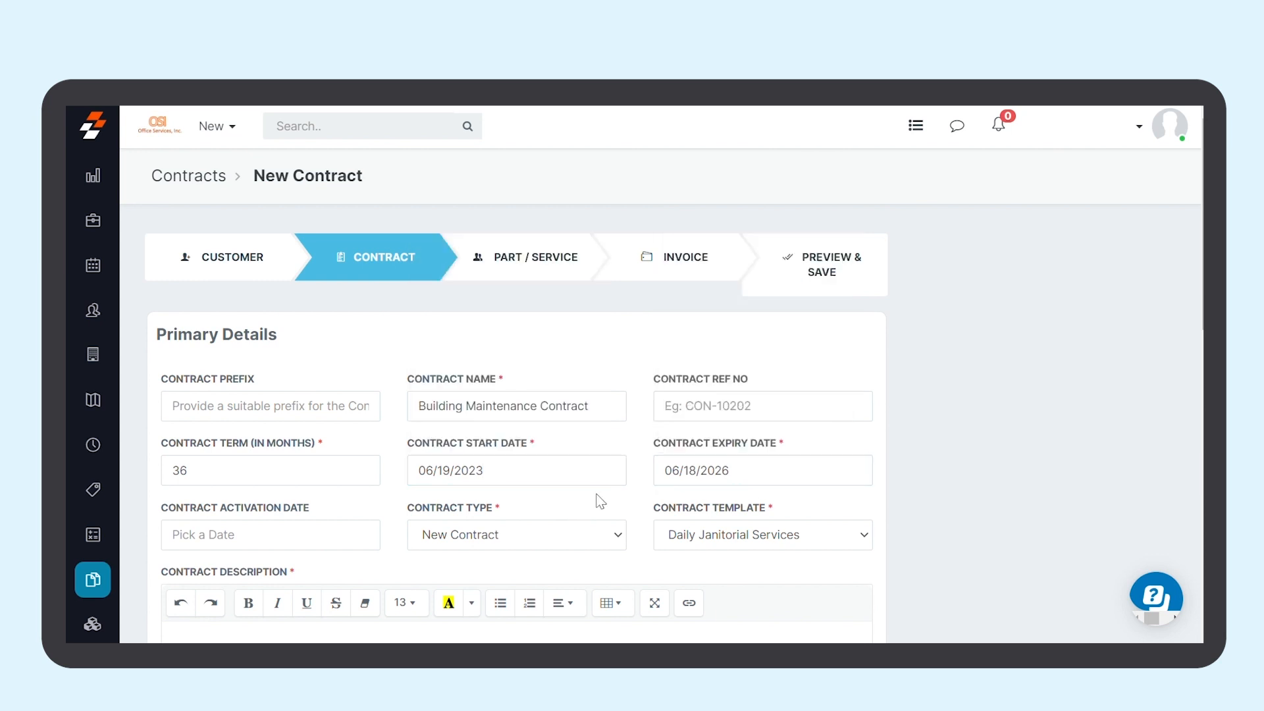
# Enter "Building Maintenance Contract" as the contract description.
pyautogui.scroll(-1, 601, 501)
pyautogui.scroll(-3, 600, 501)
pyautogui.click(483, 504)
pyautogui.write('Building Maintenance Contract')
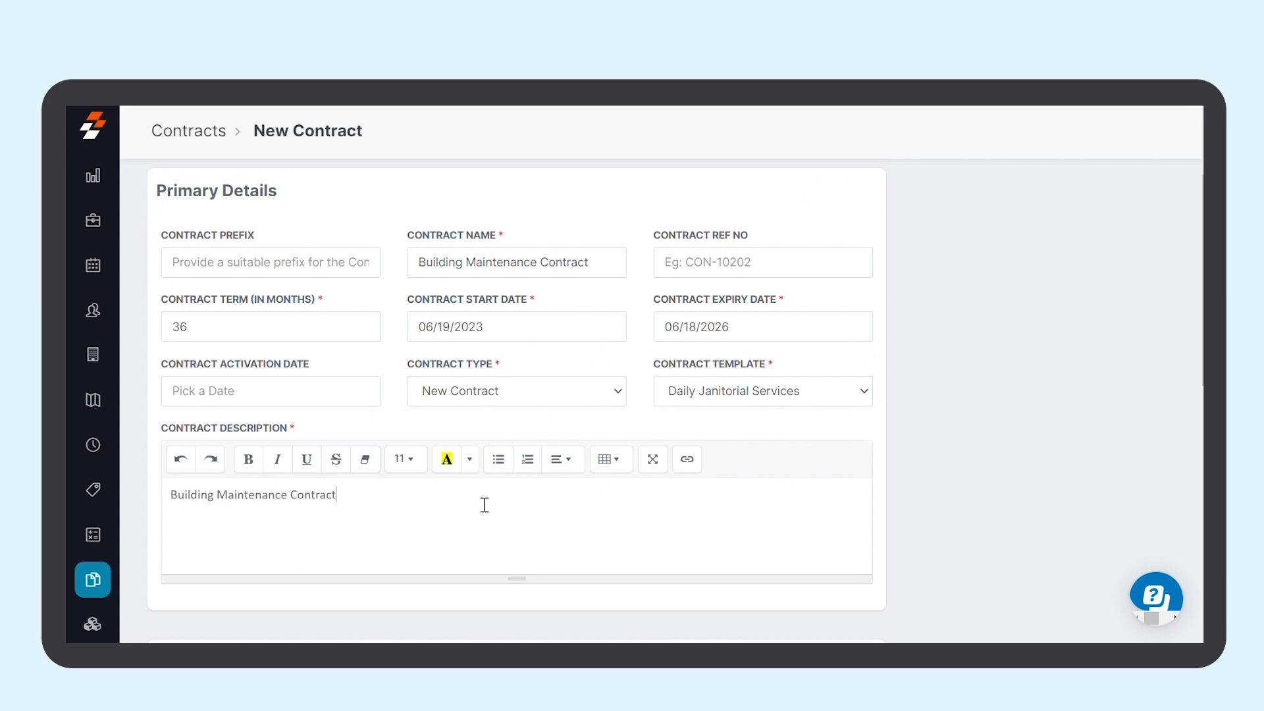
# Add the customer's asset EL1009 - Building Control System to the contract.
pyautogui.scroll(-8, 484, 505)
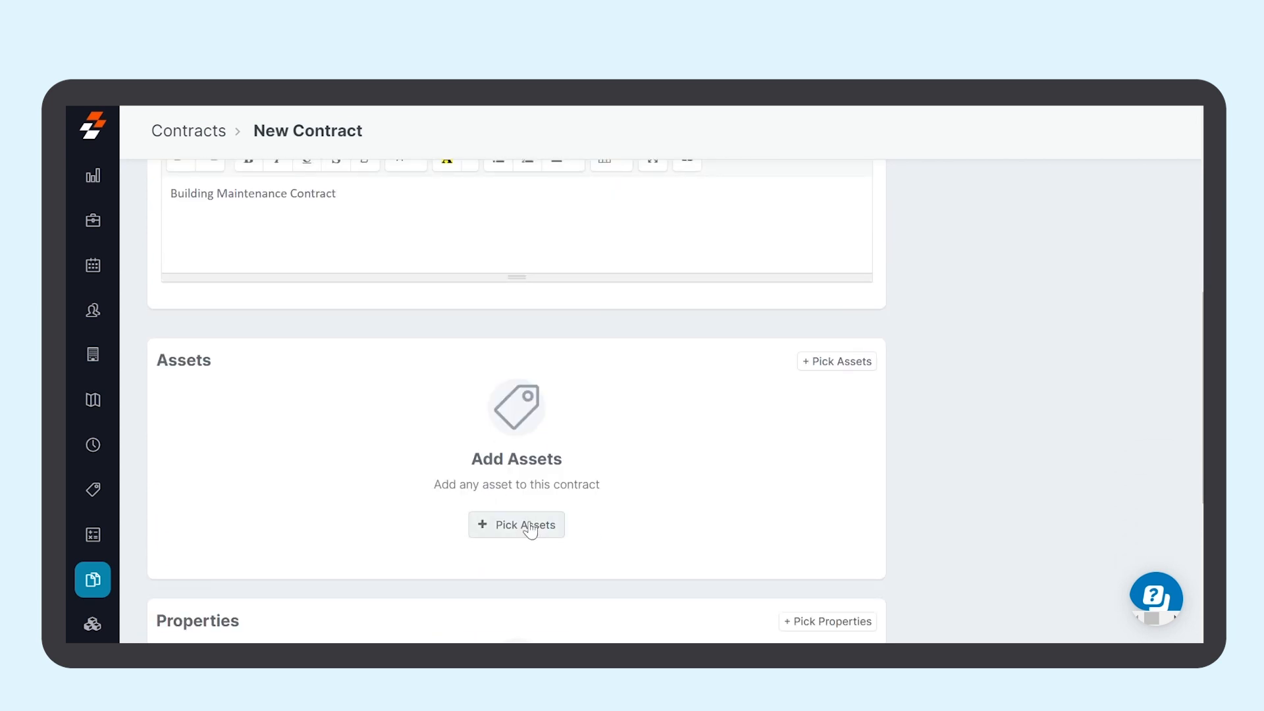
pyautogui.click(530, 526)
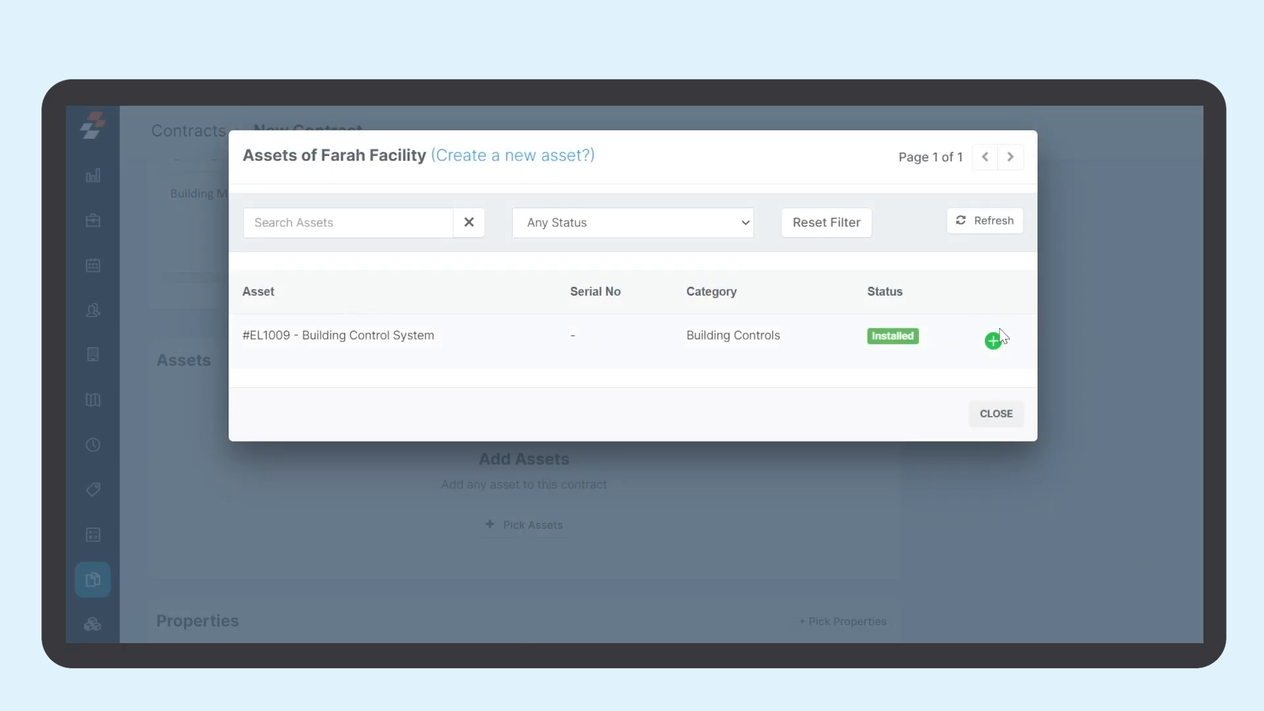
pyautogui.click(993, 339)
pyautogui.click(980, 419)
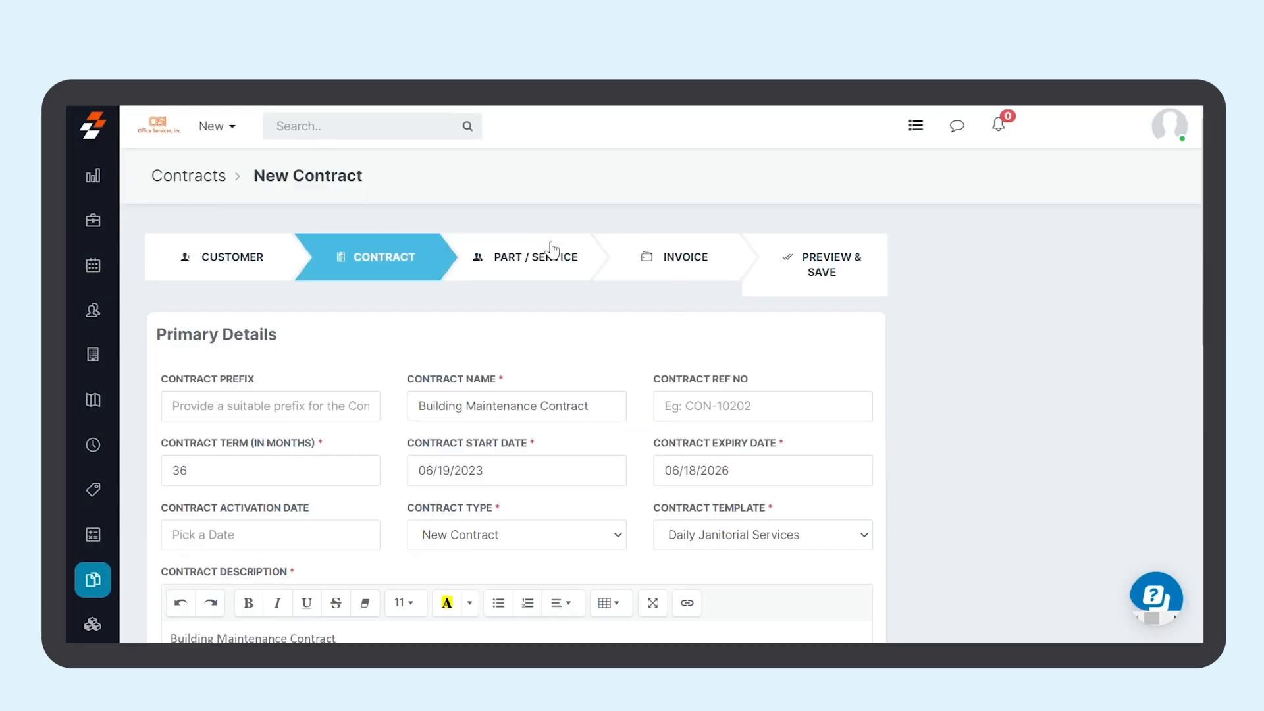
# Add the Building Control System product to the contract's parts and services with quantity 1.
pyautogui.click(552, 250)
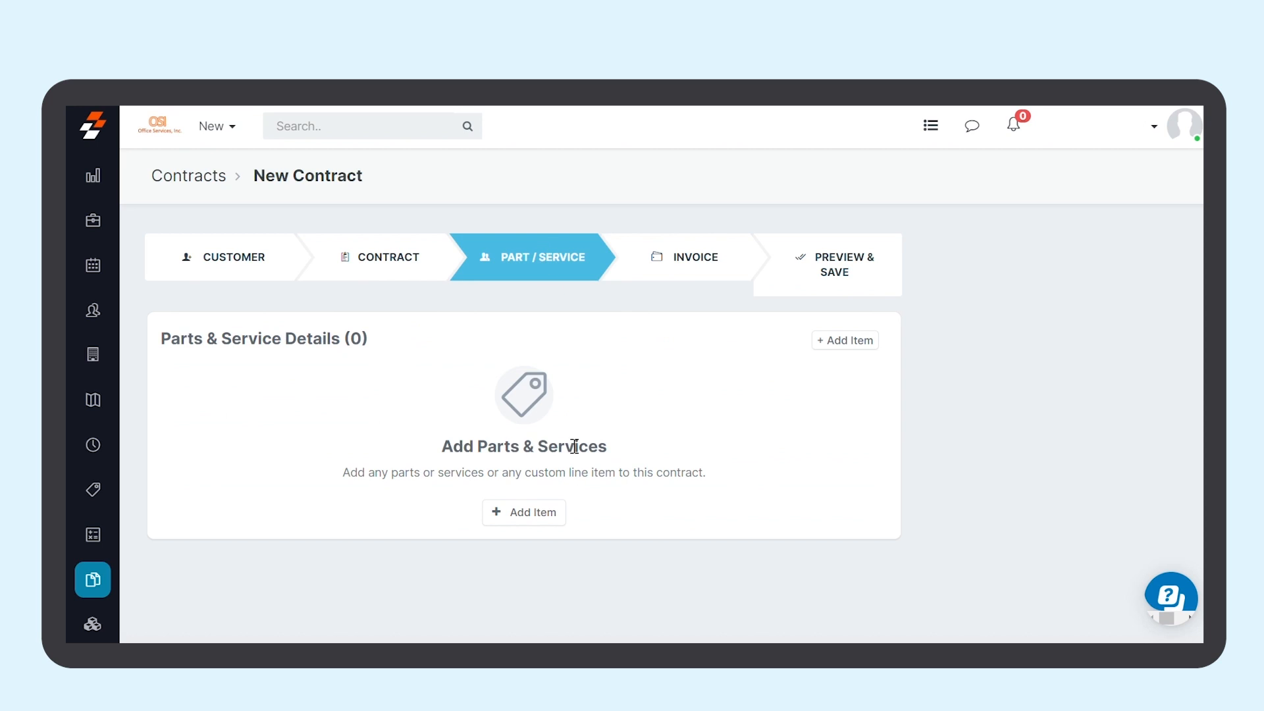
pyautogui.click(522, 514)
pyautogui.click(1060, 333)
pyautogui.write('1')
pyautogui.click(1141, 323)
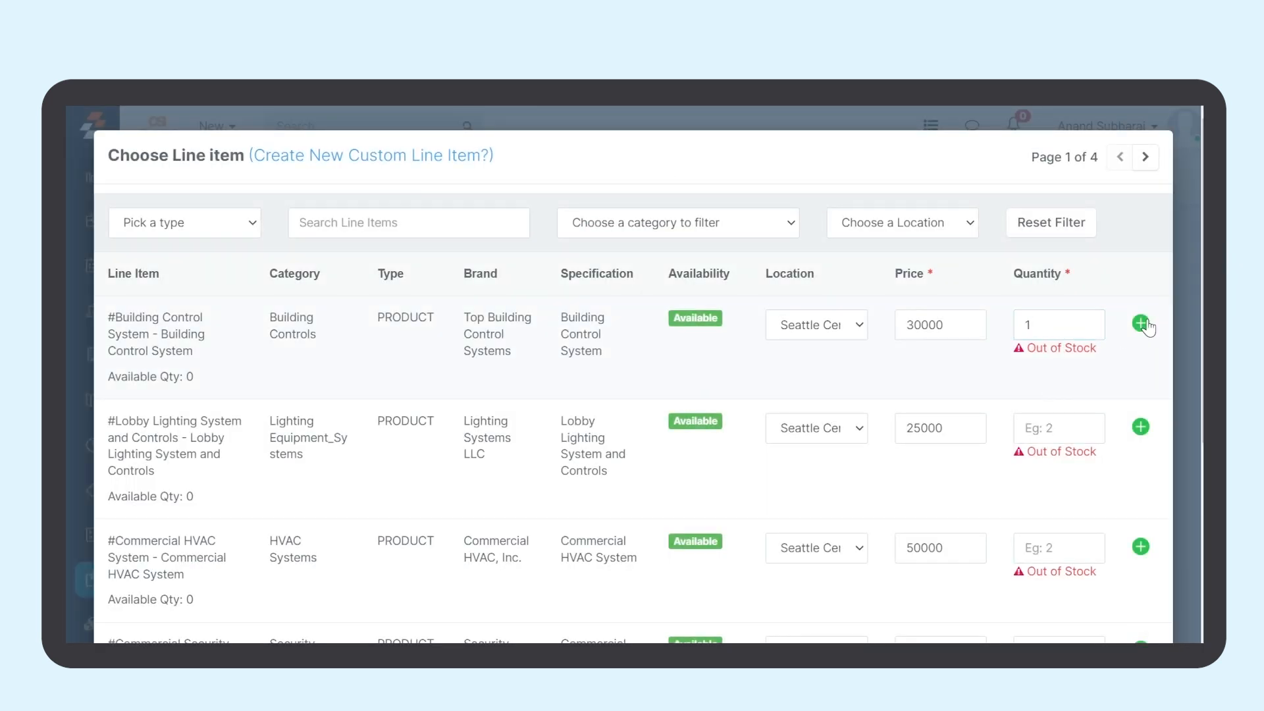
pyautogui.scroll(-5, 1124, 484)
pyautogui.click(1131, 590)
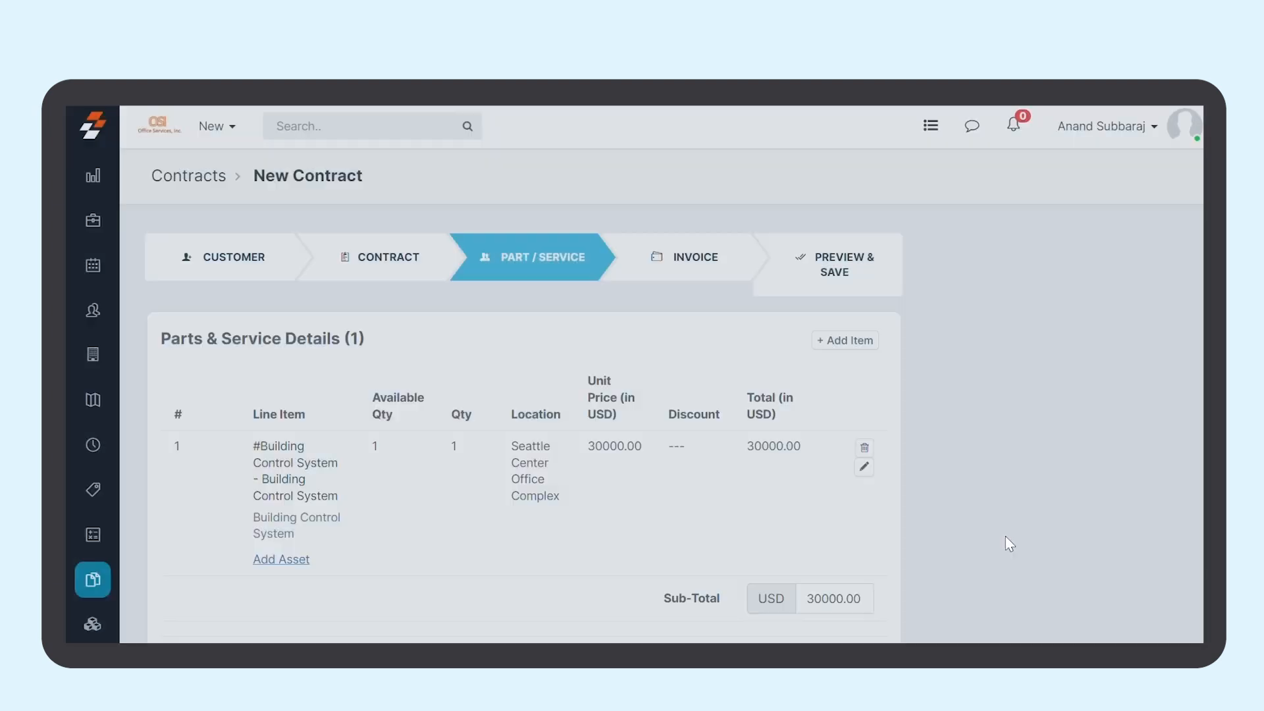
# Turn on automatic invoice generation for the contract and review the scheduled invoices.
pyautogui.click(678, 275)
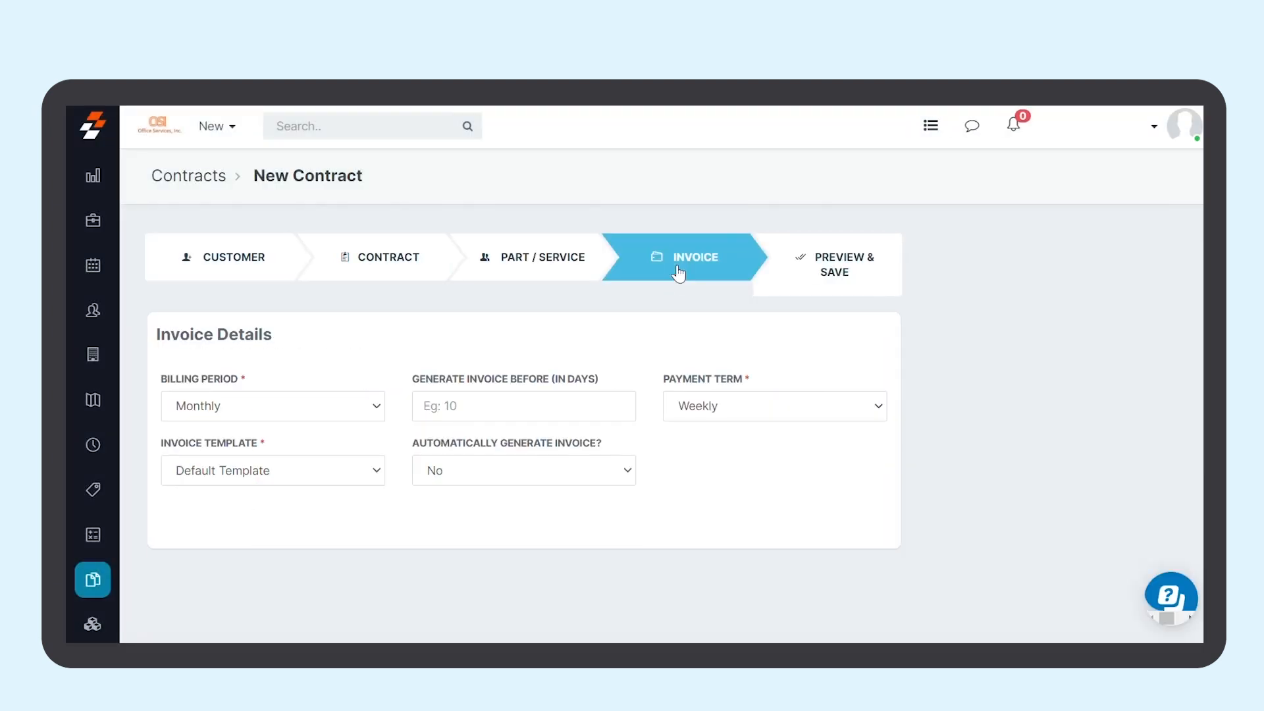
pyautogui.click(485, 464)
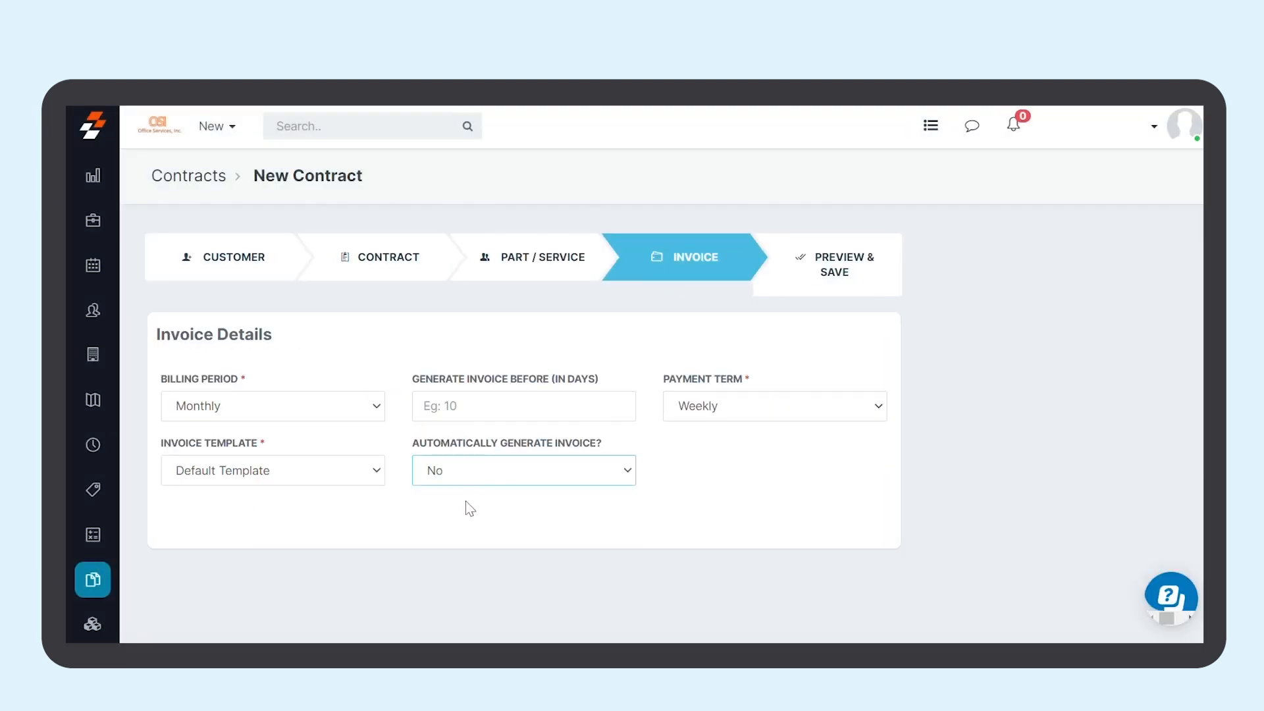
pyautogui.press('Down')
pyautogui.scroll(-5, 458, 510)
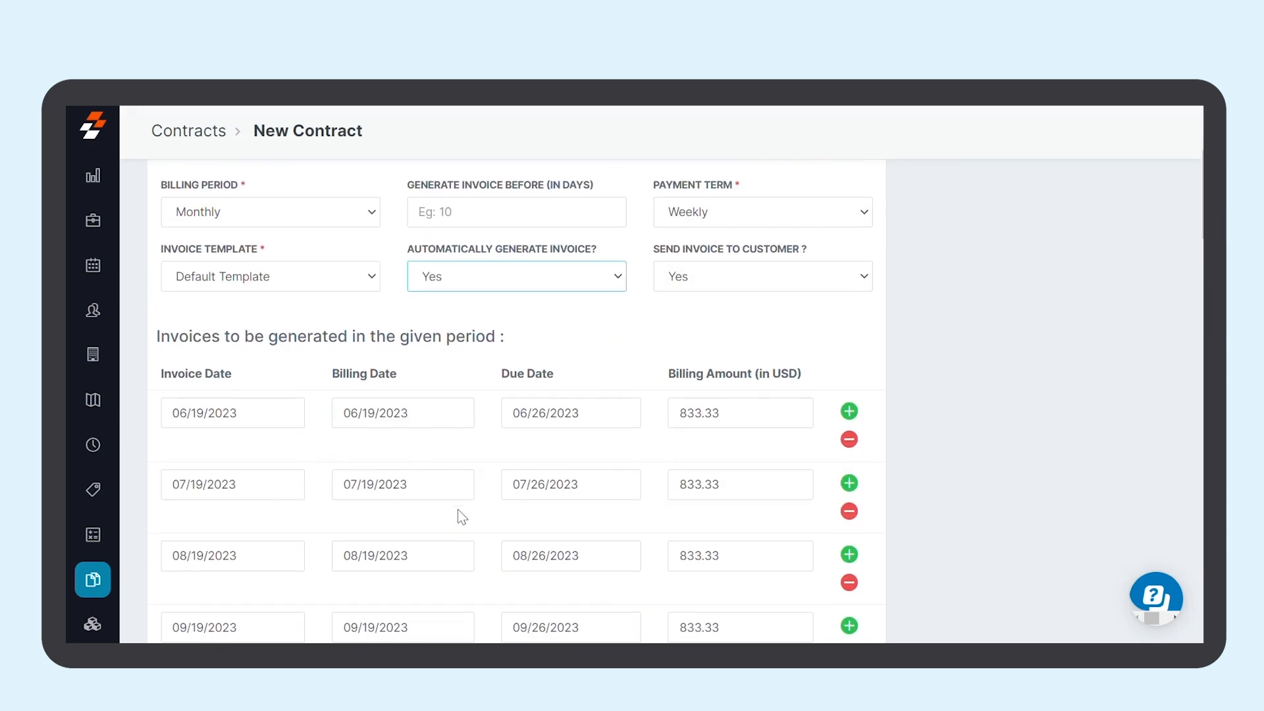
pyautogui.scroll(-4, 464, 516)
# Preview the new Building Maintenance Contract, save it, and confirm its creation.
pyautogui.scroll(10, 459, 516)
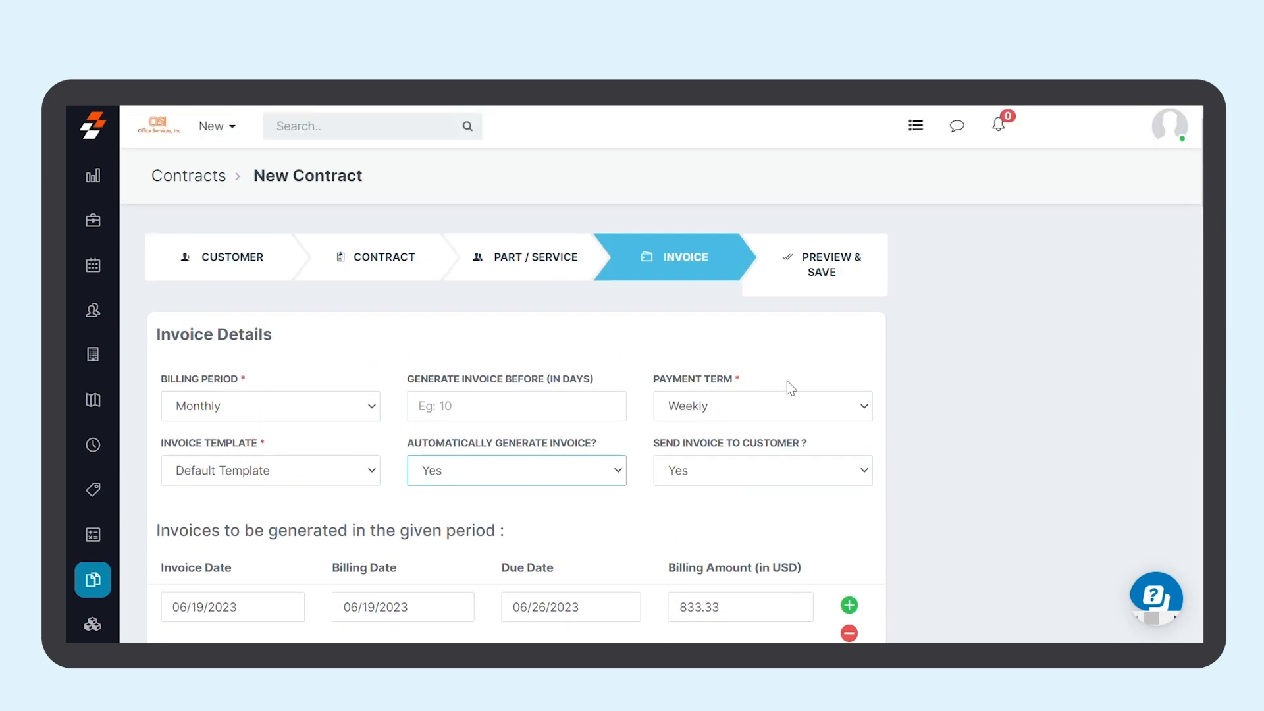
pyautogui.click(839, 289)
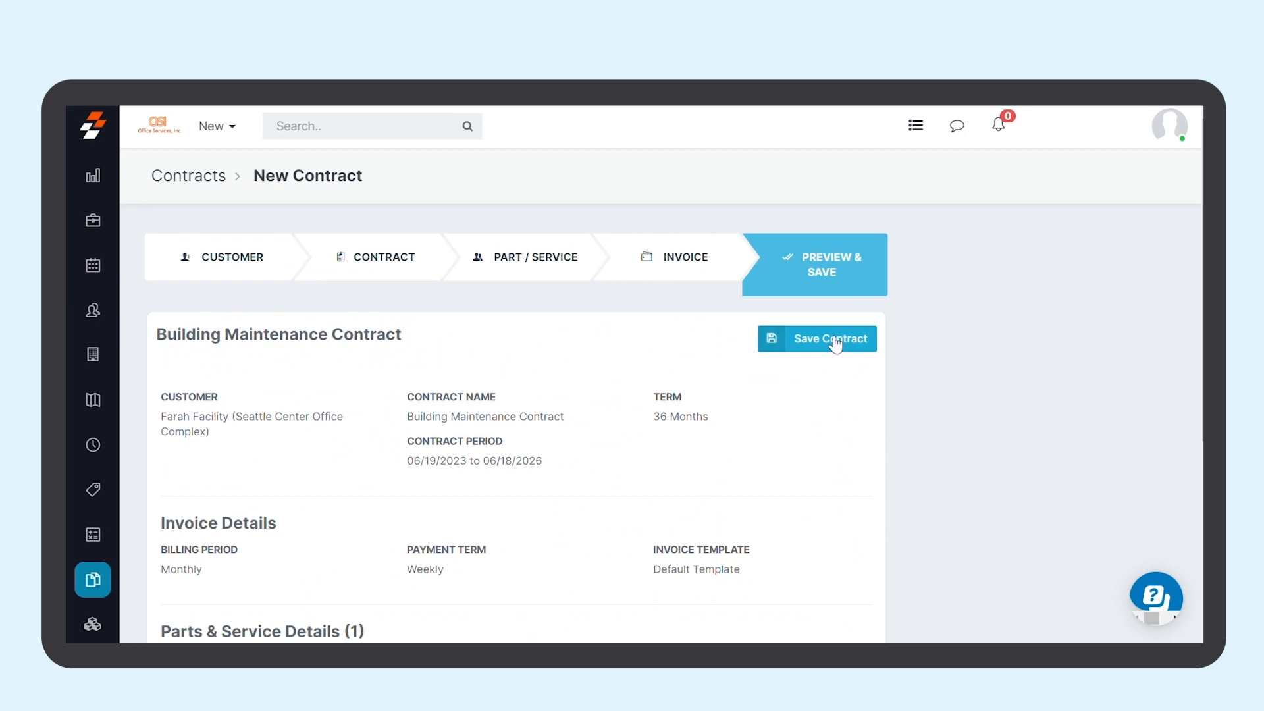
pyautogui.click(828, 346)
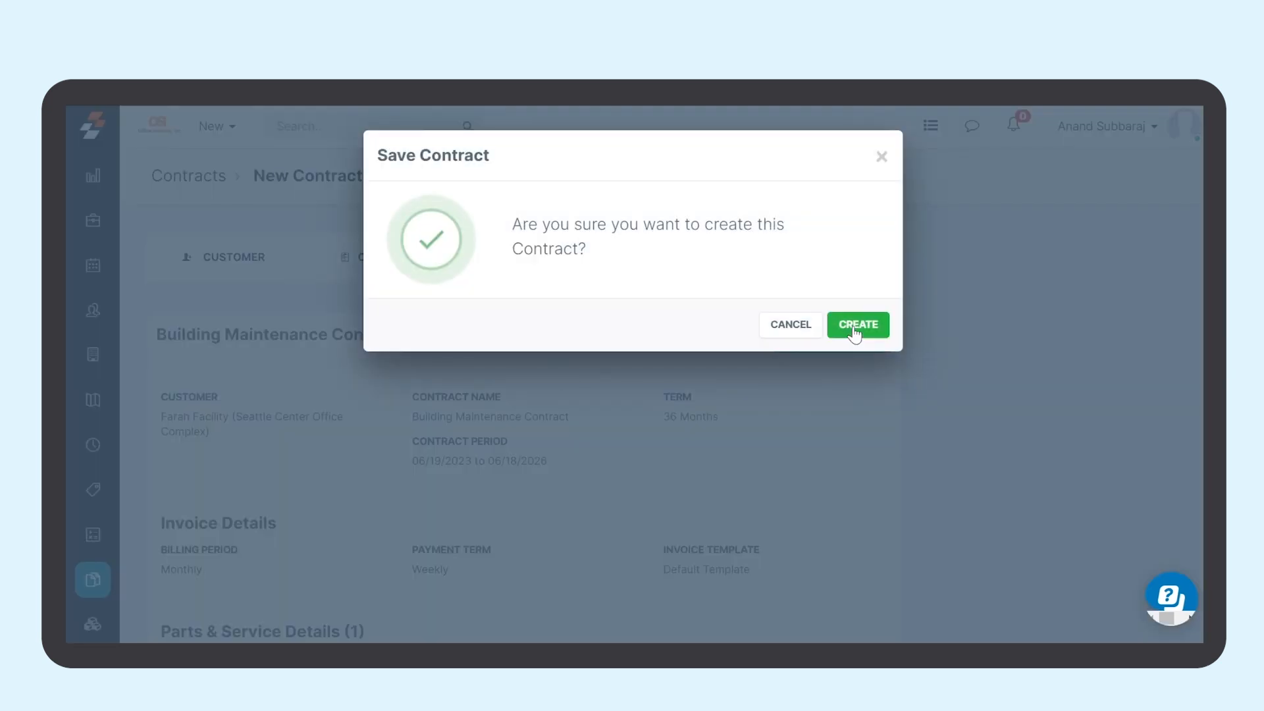
pyautogui.click(854, 327)
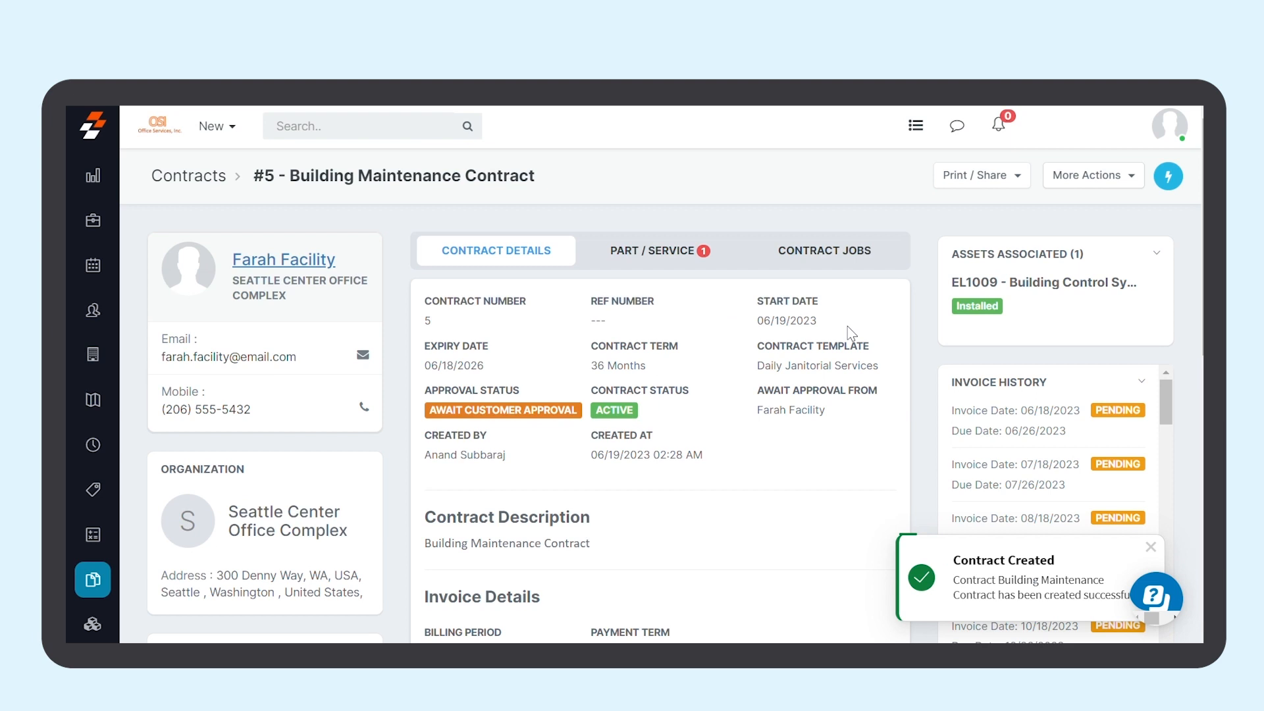
# Start a new PPM for asset EL1009 - Building Control System and link it to the Building Maintenance Contract.
pyautogui.click(93, 624)
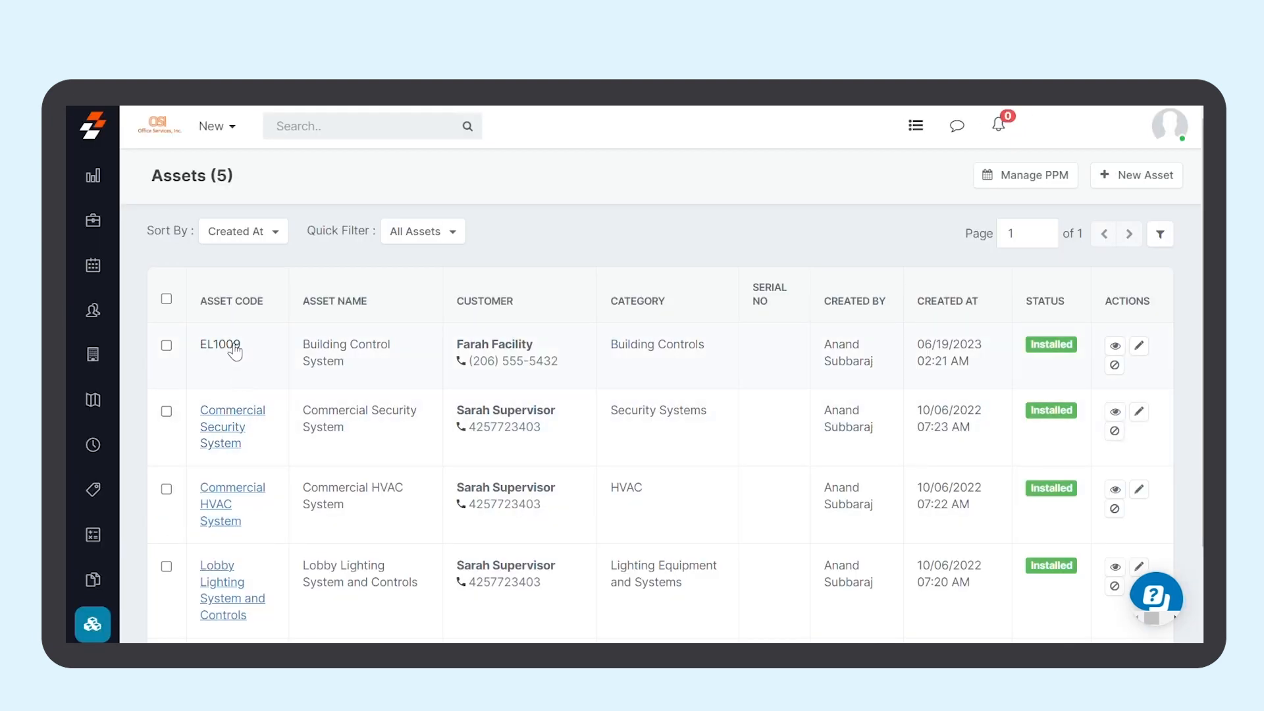
pyautogui.click(232, 345)
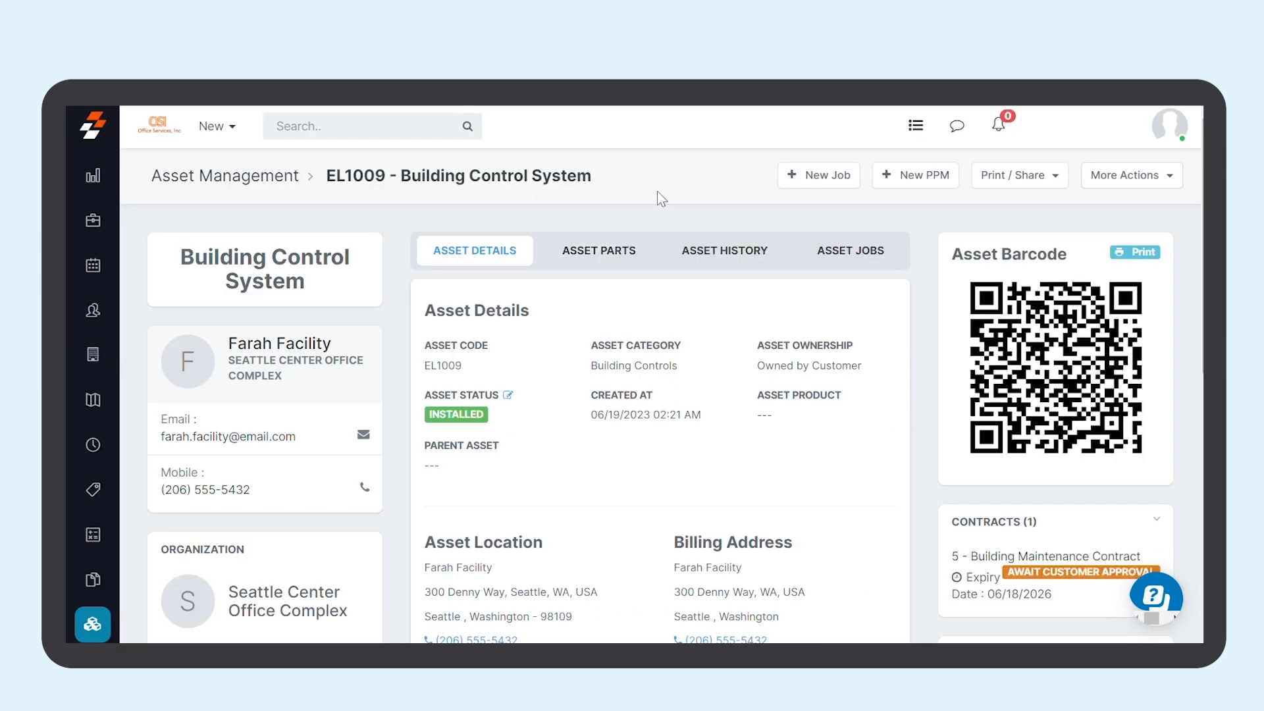
pyautogui.click(920, 178)
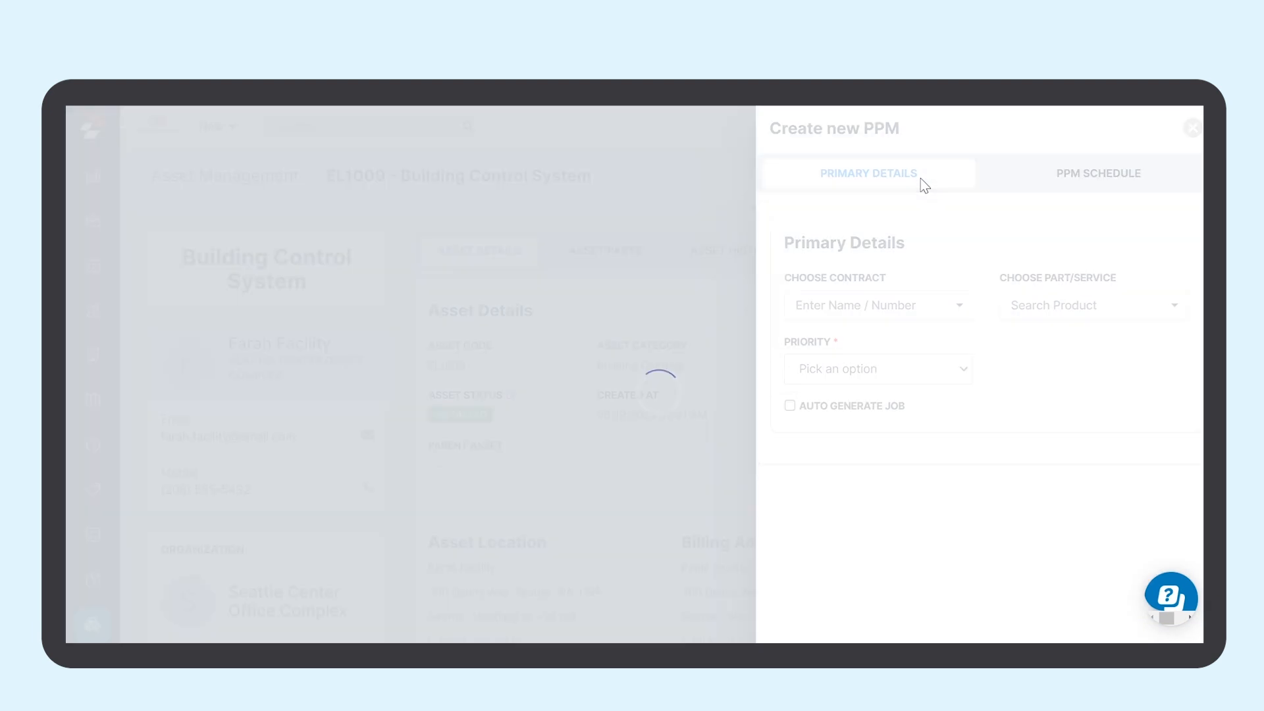
pyautogui.click(935, 315)
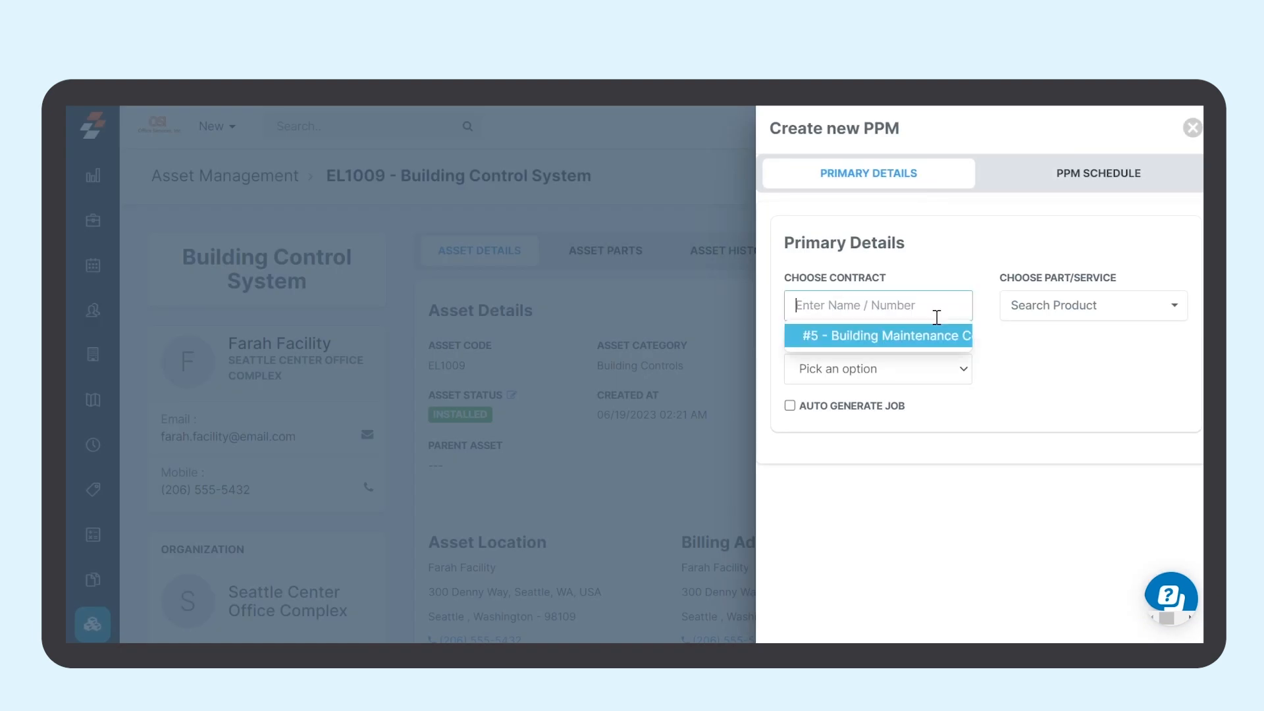
pyautogui.click(894, 339)
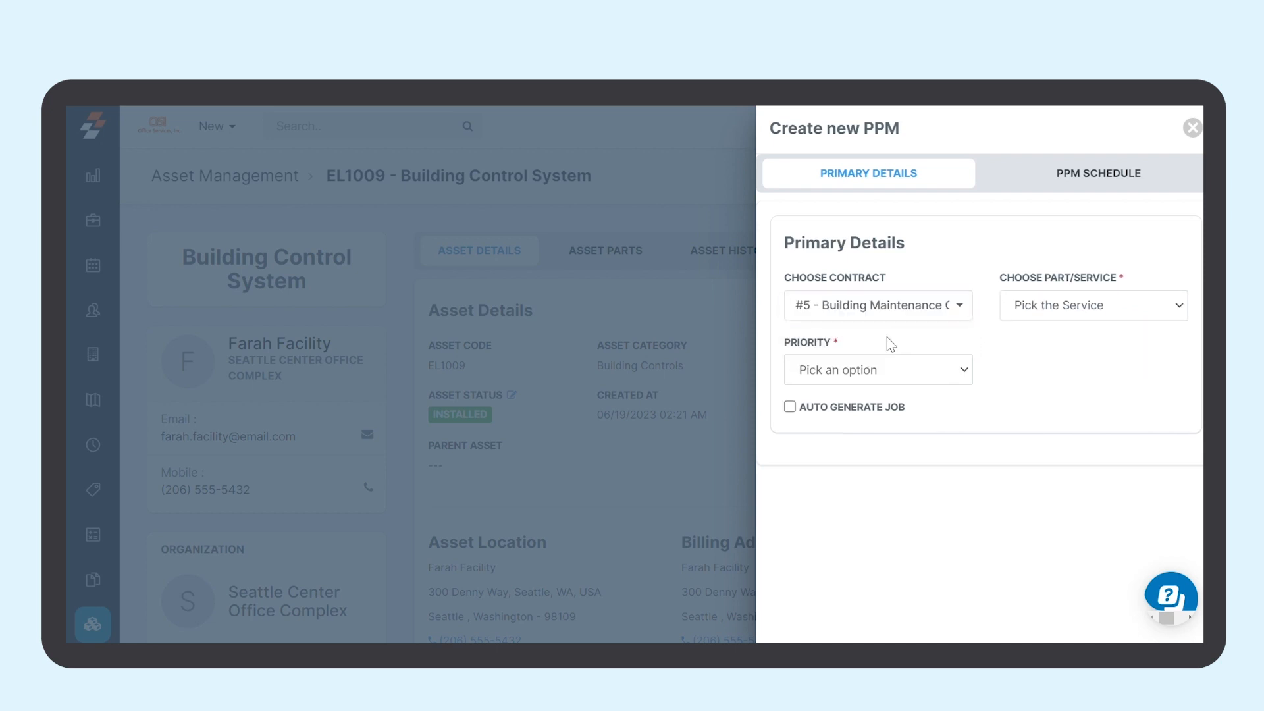
# Choose Building Control System as the PPM's part/service and set its priority to High.
pyautogui.click(1095, 302)
pyautogui.click(1060, 345)
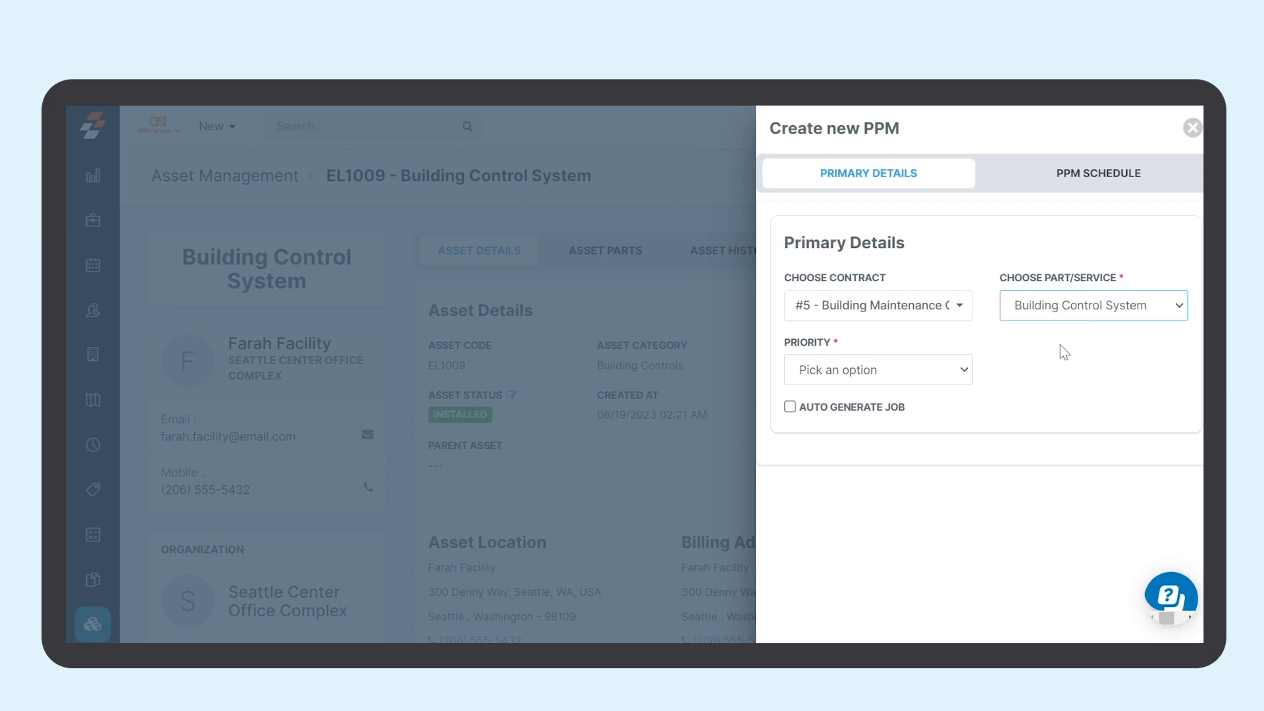
pyautogui.click(893, 370)
pyautogui.click(849, 442)
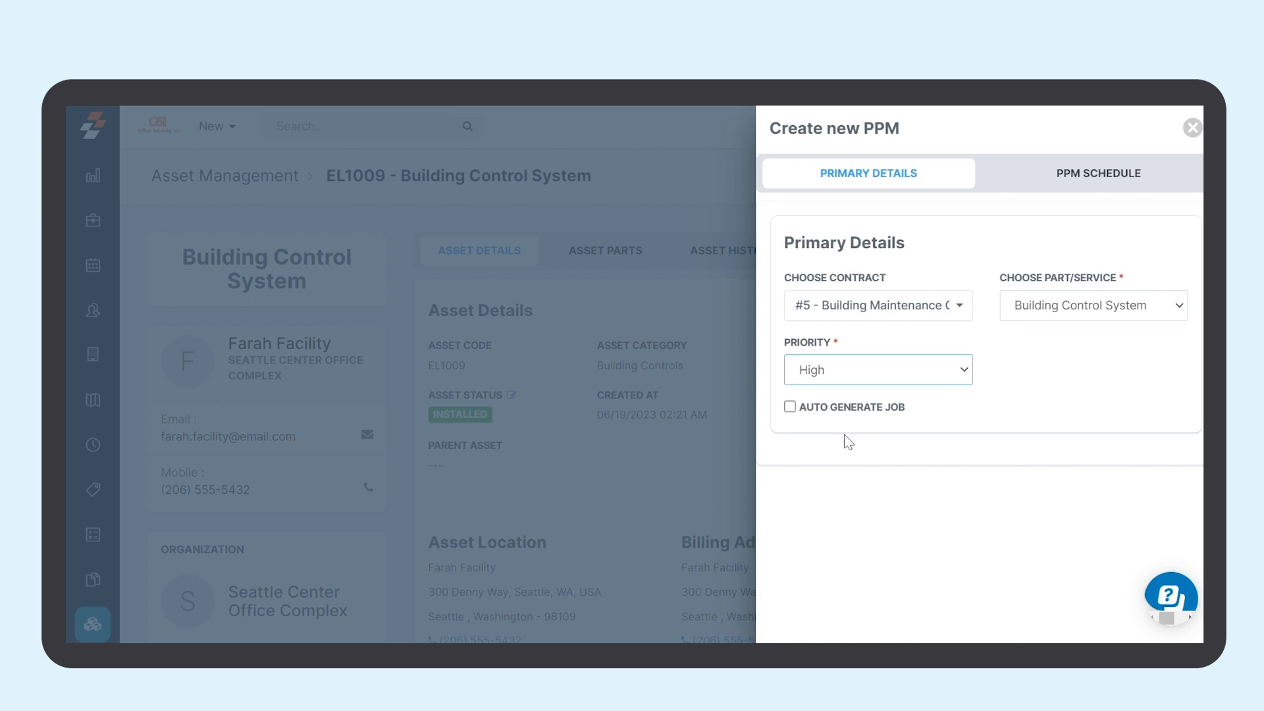
# Enable automatic job generation for the PPM, 10 days before service, with the Scheduled Maintenance job category.
pyautogui.click(790, 407)
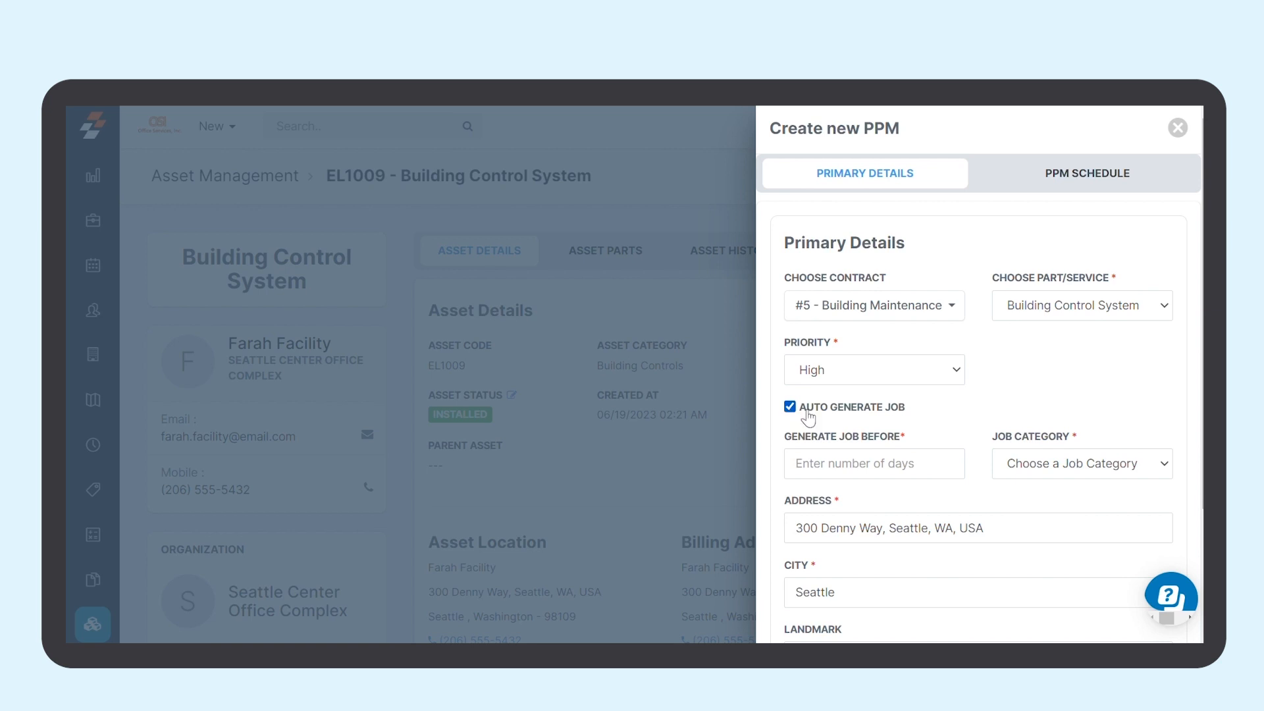
pyautogui.scroll(-2, 951, 415)
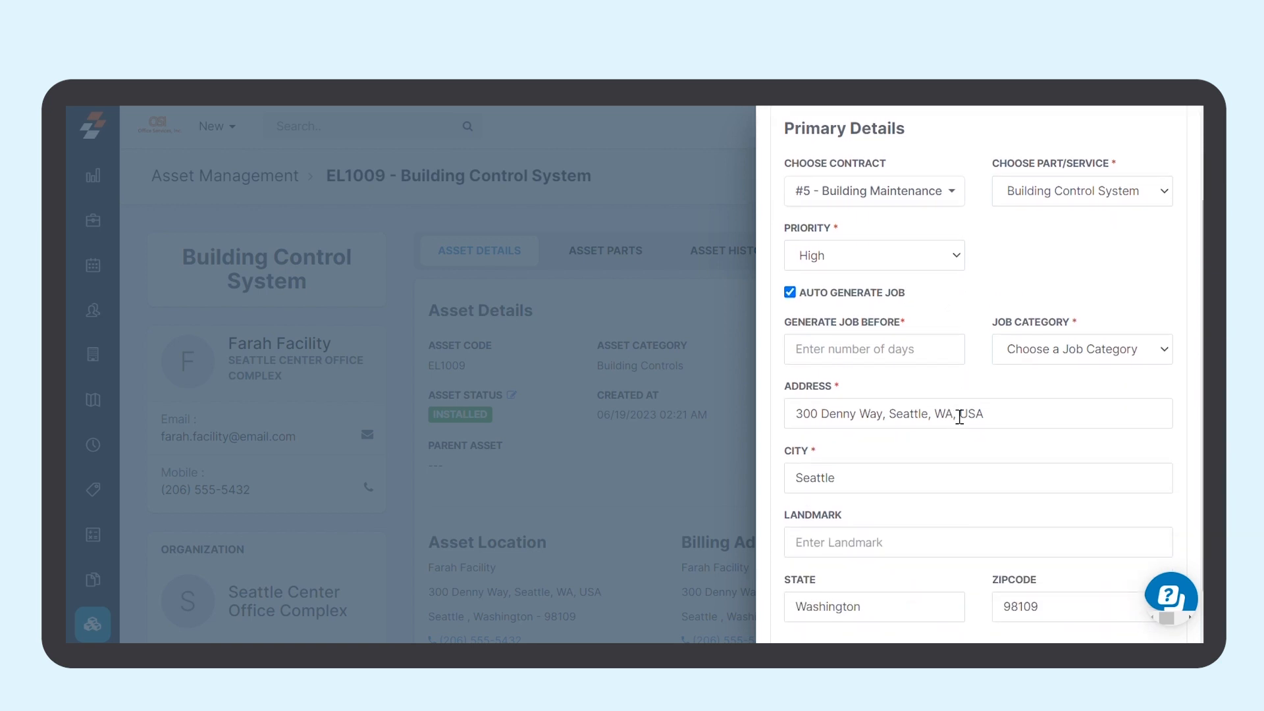
pyautogui.click(893, 356)
pyautogui.write('10')
pyautogui.click(1087, 353)
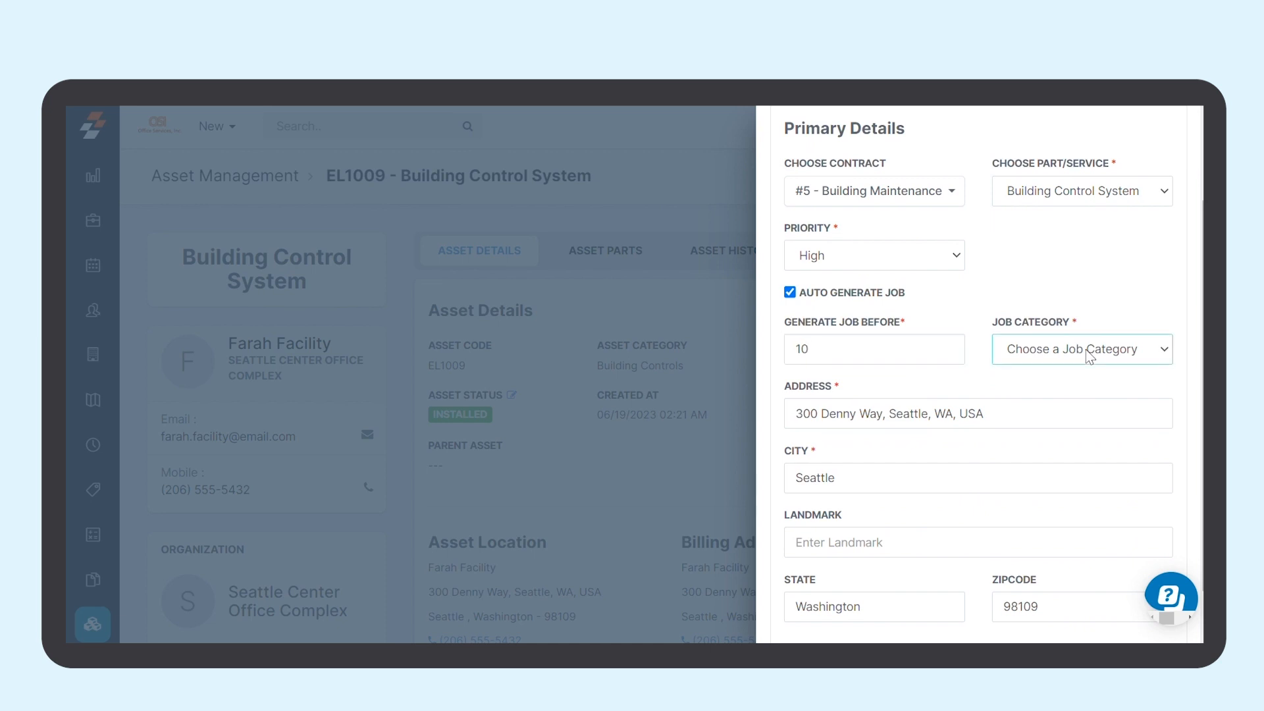
pyautogui.click(1067, 383)
pyautogui.scroll(3, 1067, 383)
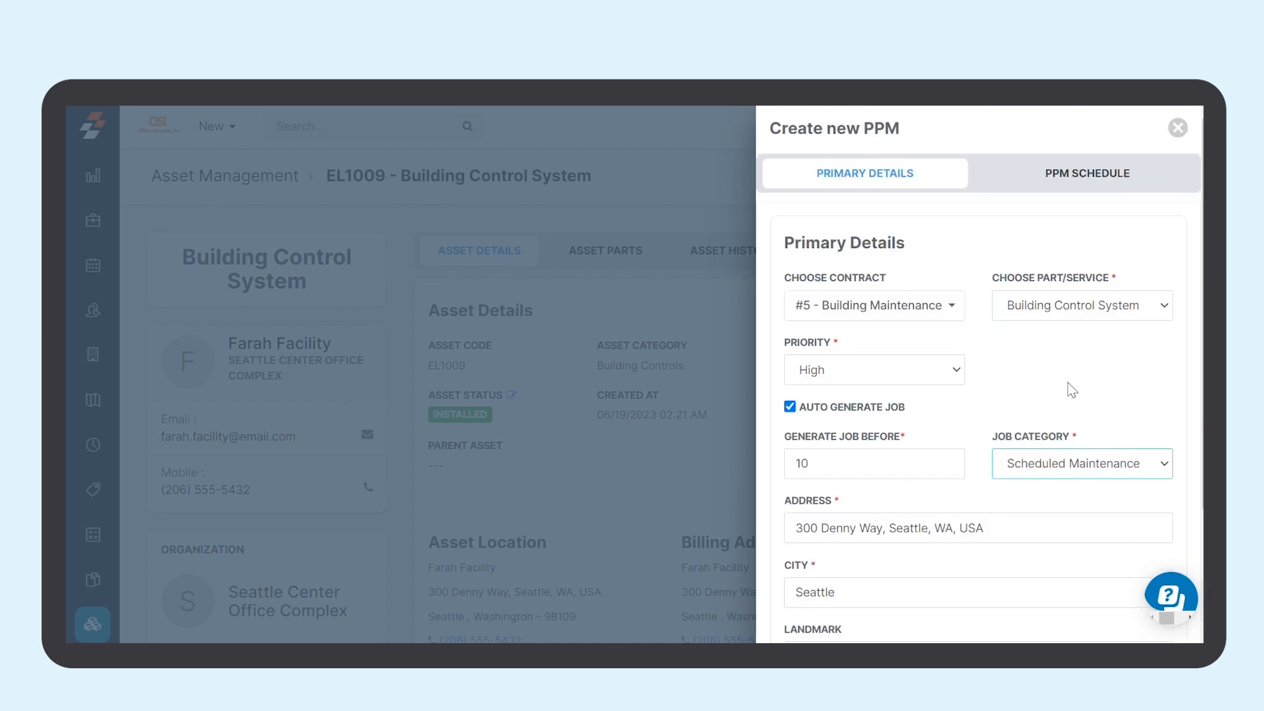
# Schedule the PPM every 4 months with 06/19/2023 as the next service date.
pyautogui.click(1080, 176)
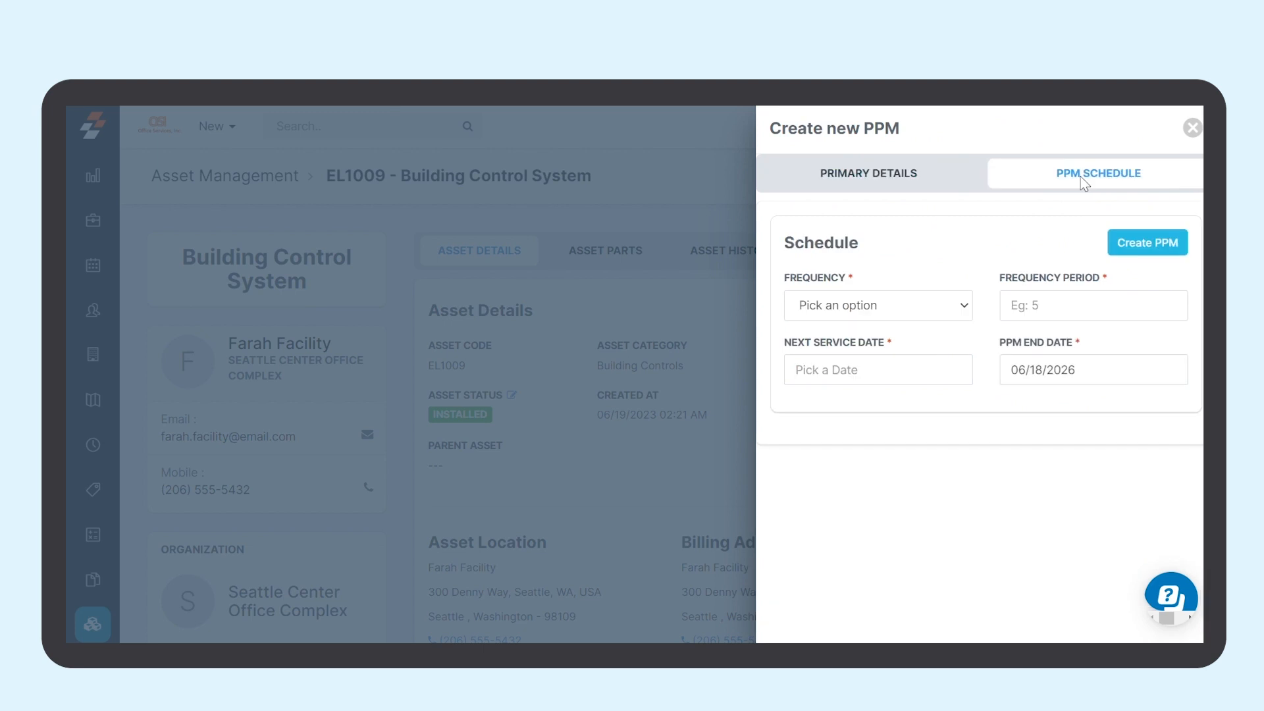
pyautogui.click(875, 307)
pyautogui.click(834, 368)
pyautogui.click(1067, 306)
pyautogui.write('4')
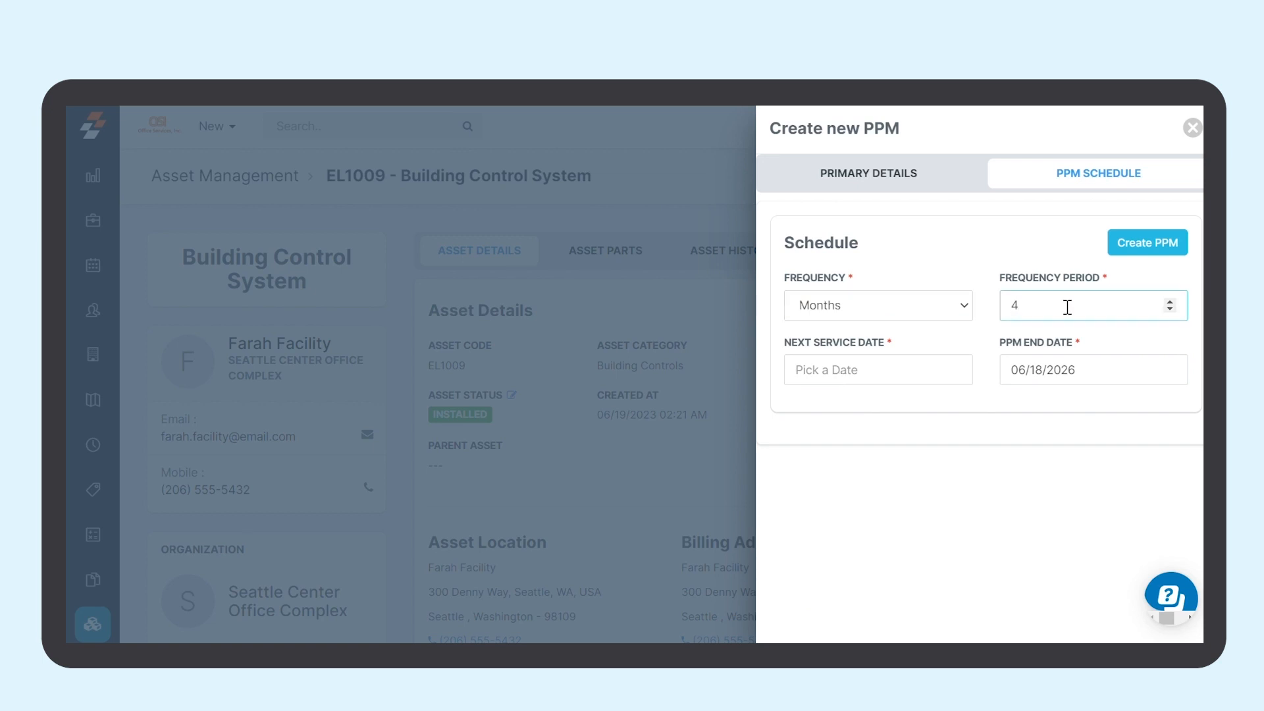
pyautogui.click(883, 373)
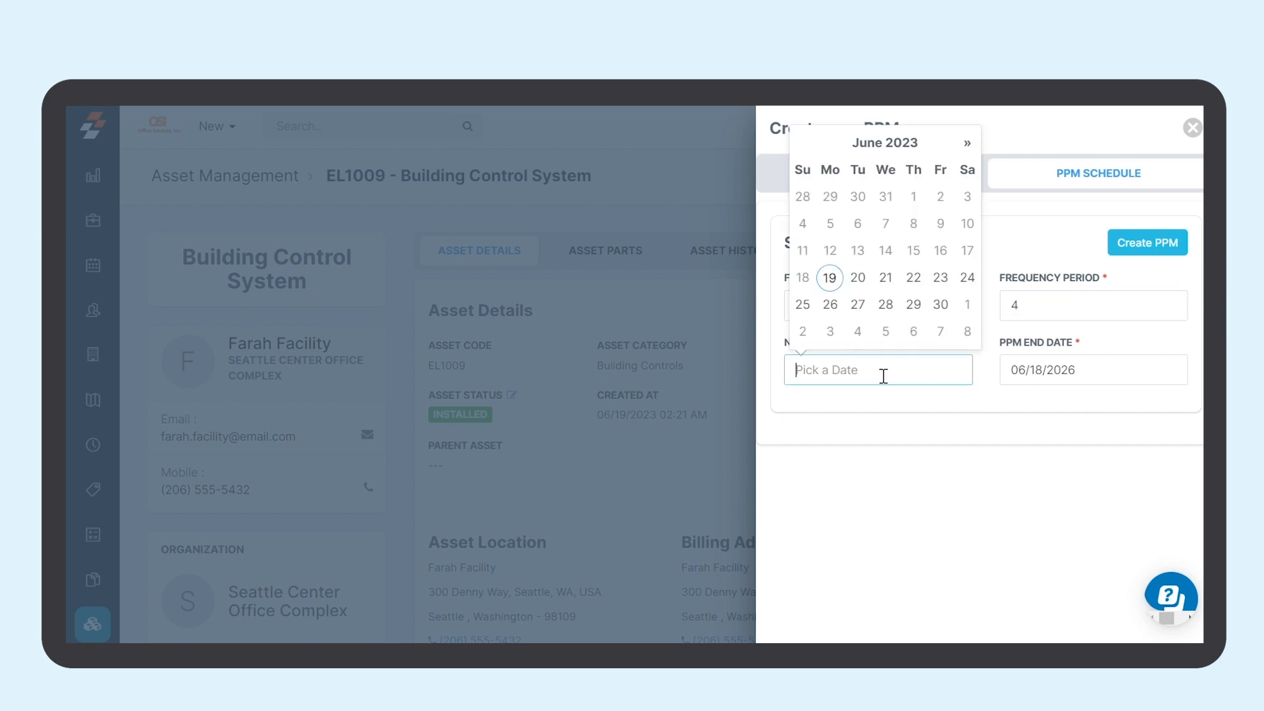
pyautogui.click(830, 277)
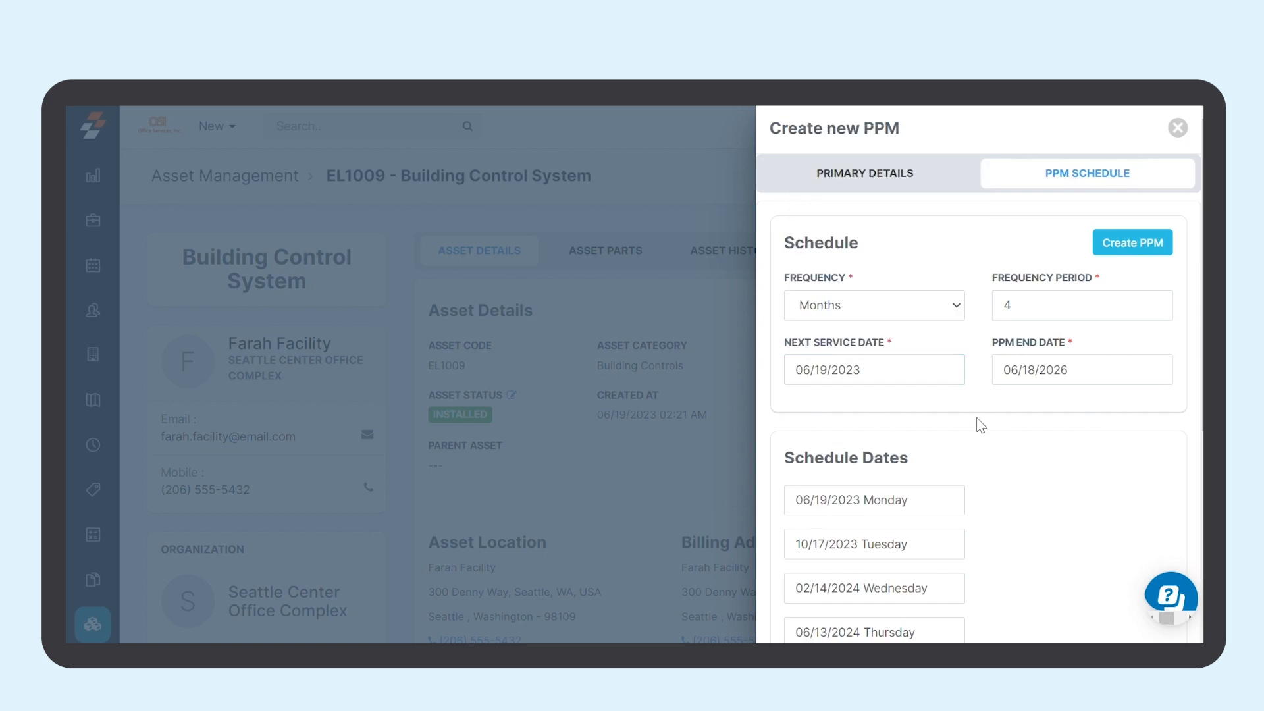
# Review the PPM's schedule dates, create the PPM, and check its entry on the asset's page.
pyautogui.scroll(-5, 971, 532)
pyautogui.scroll(5, 973, 535)
pyautogui.click(1137, 245)
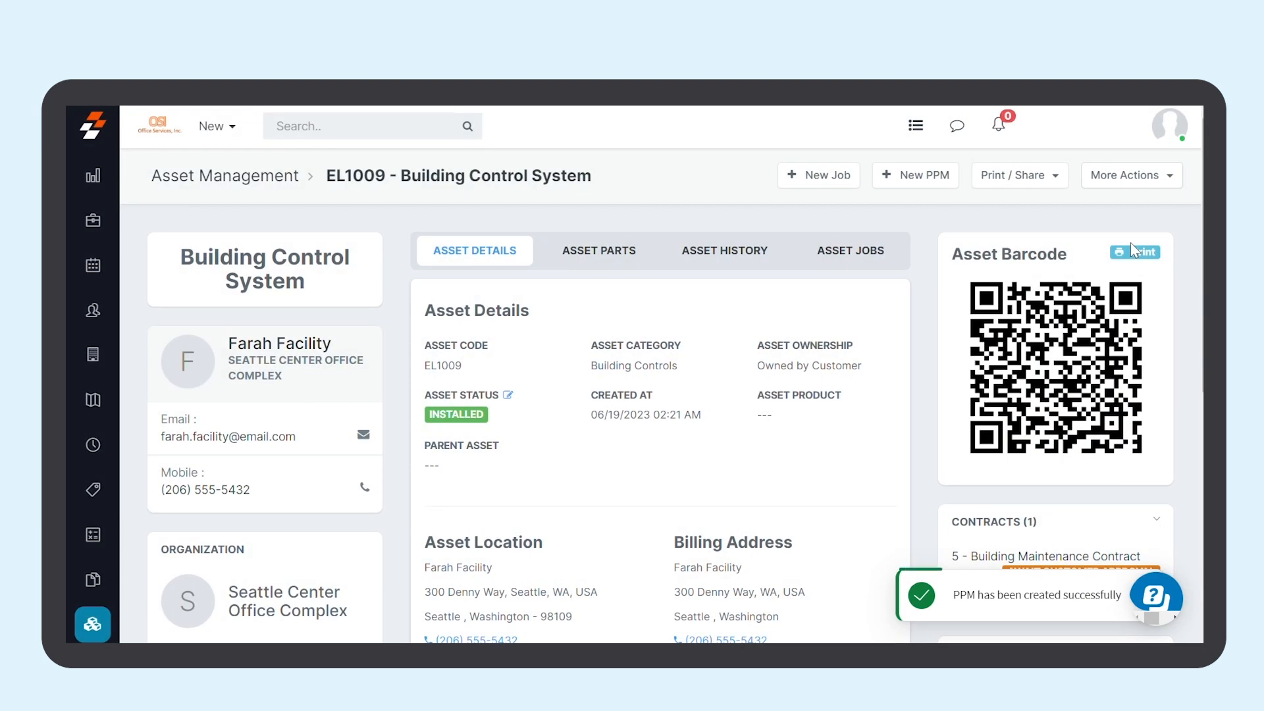
pyautogui.scroll(-5, 1034, 250)
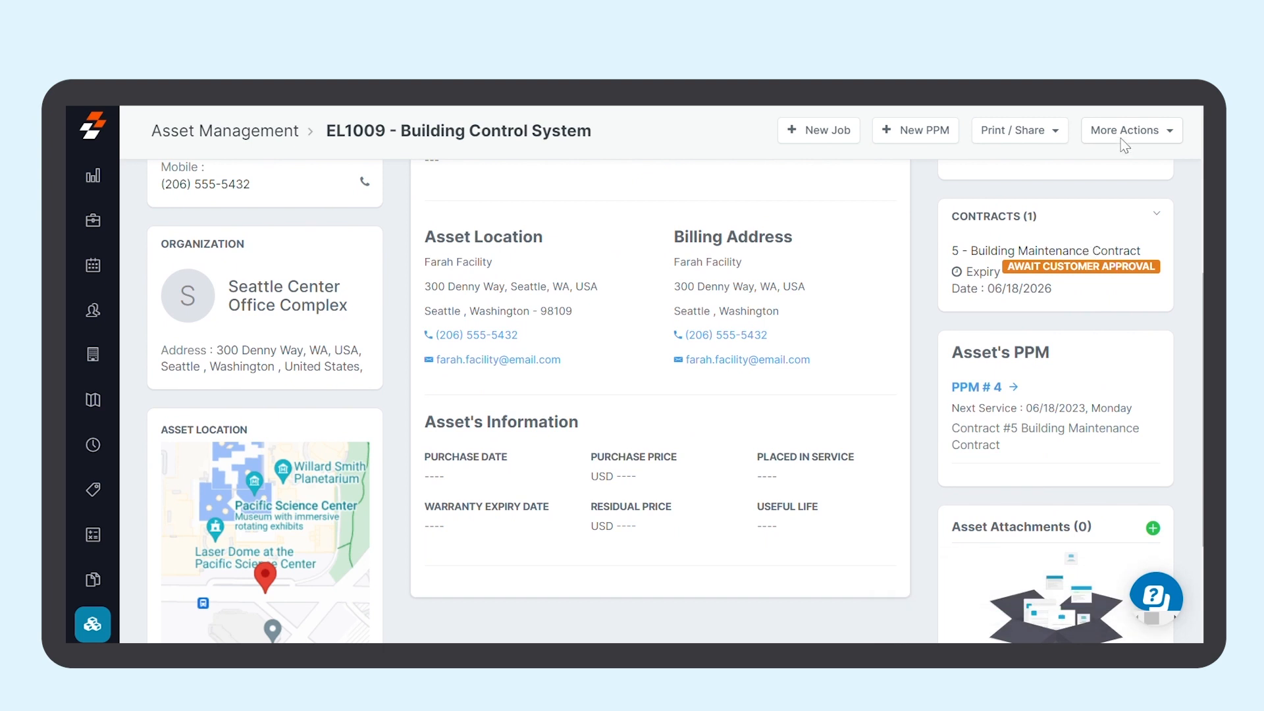
# On the dispatch board, assign Job for PPM - 1 to the Building Control System field executive for 06/19/2023, 11:00 AM to 12:30 PM.
pyautogui.click(93, 222)
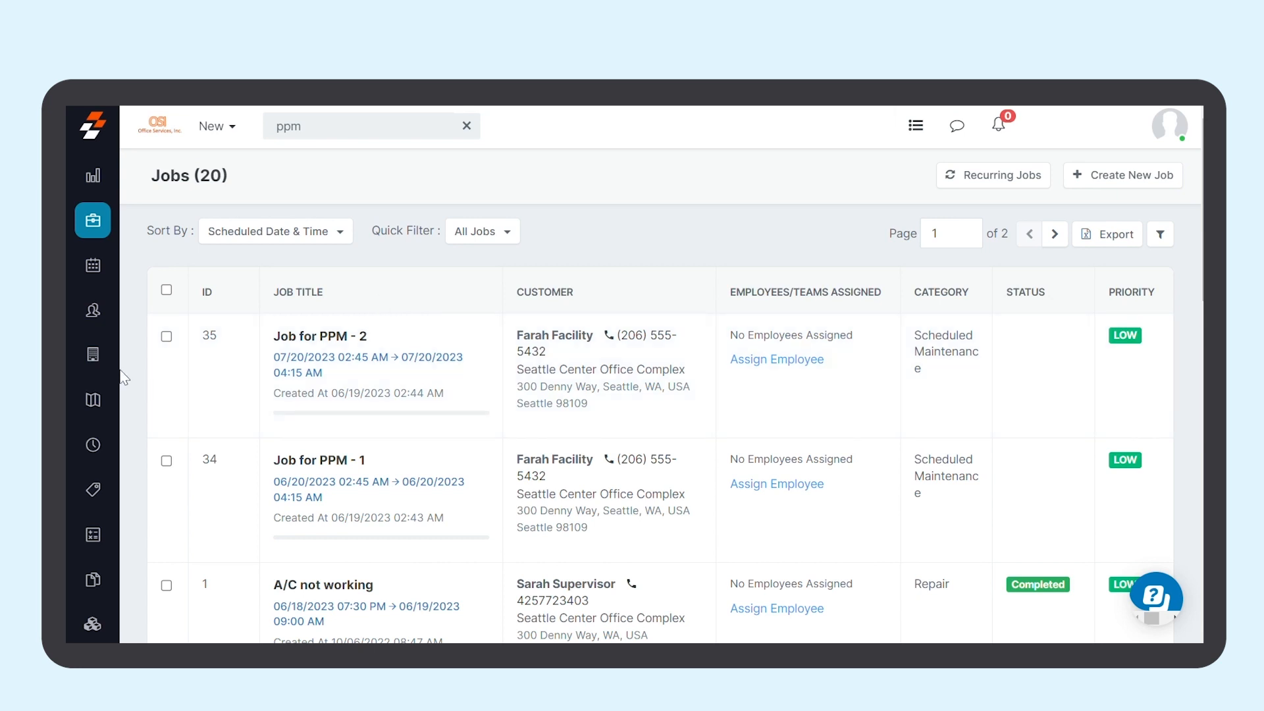
pyautogui.moveTo(85, 260)
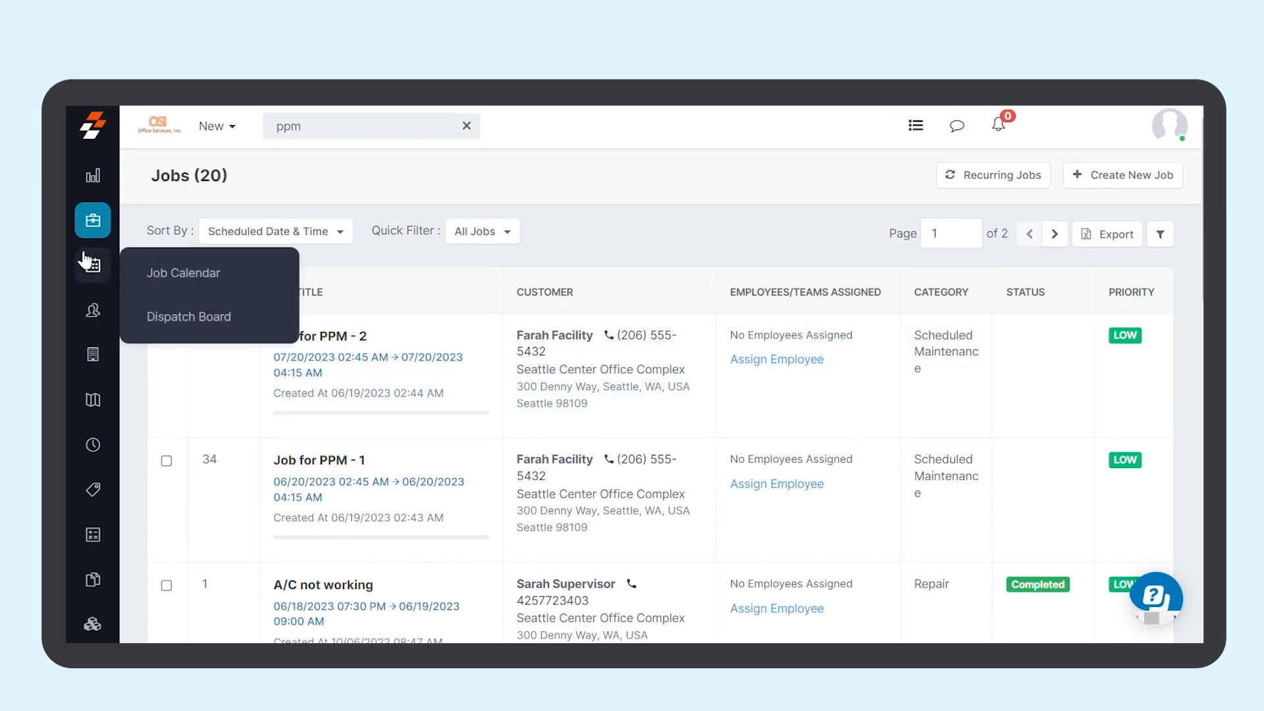
pyautogui.click(184, 318)
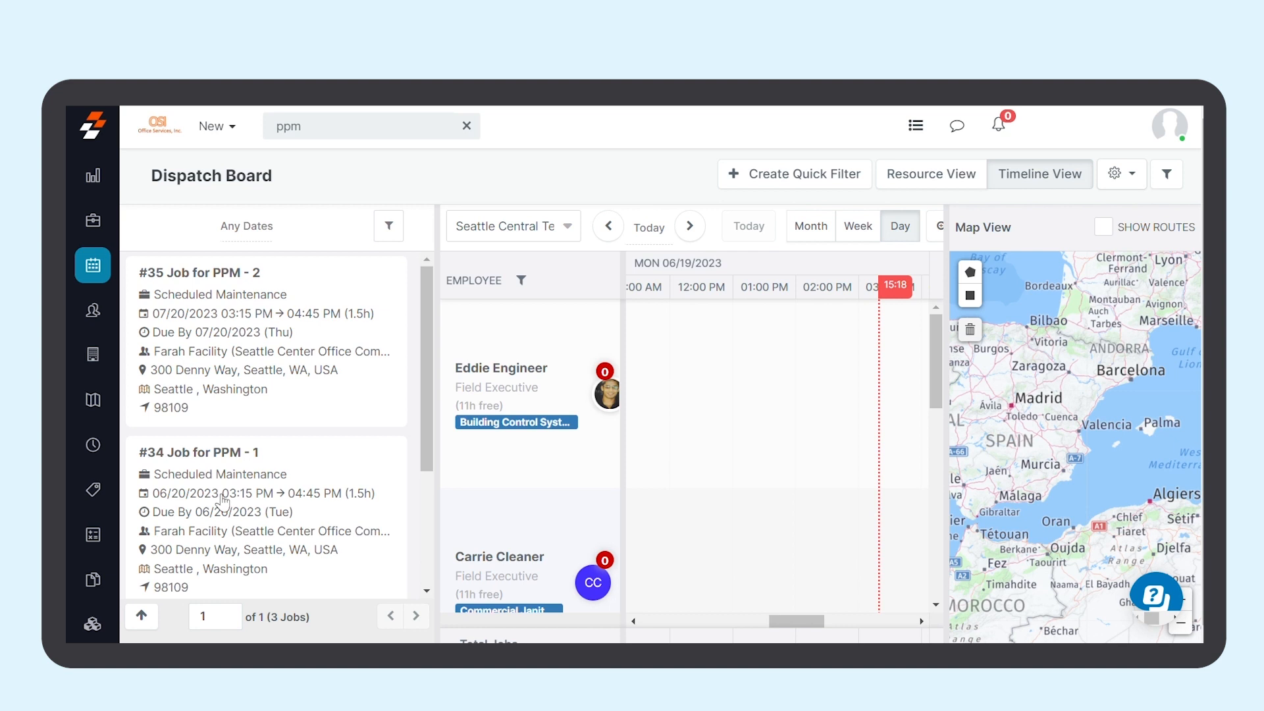
pyautogui.scroll(-3, 222, 503)
pyautogui.scroll(3, 225, 493)
pyautogui.moveTo(227, 487); pyautogui.dragTo(751, 388)
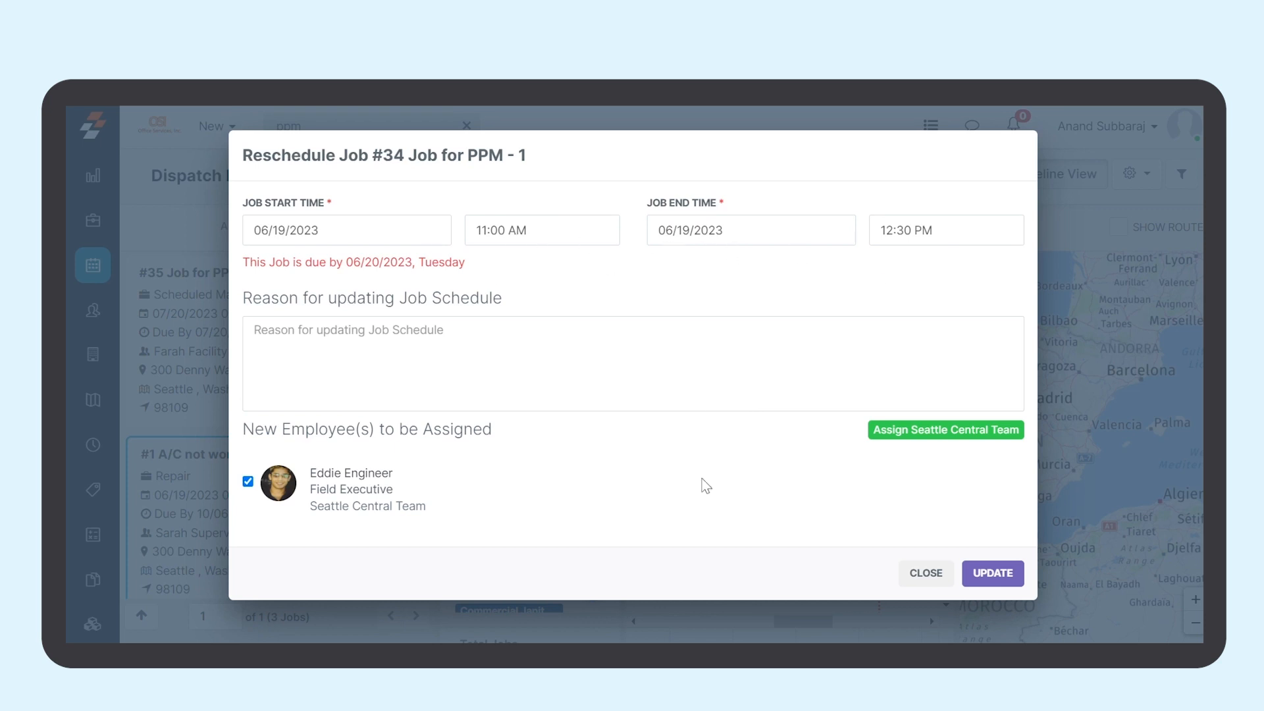
pyautogui.click(1002, 576)
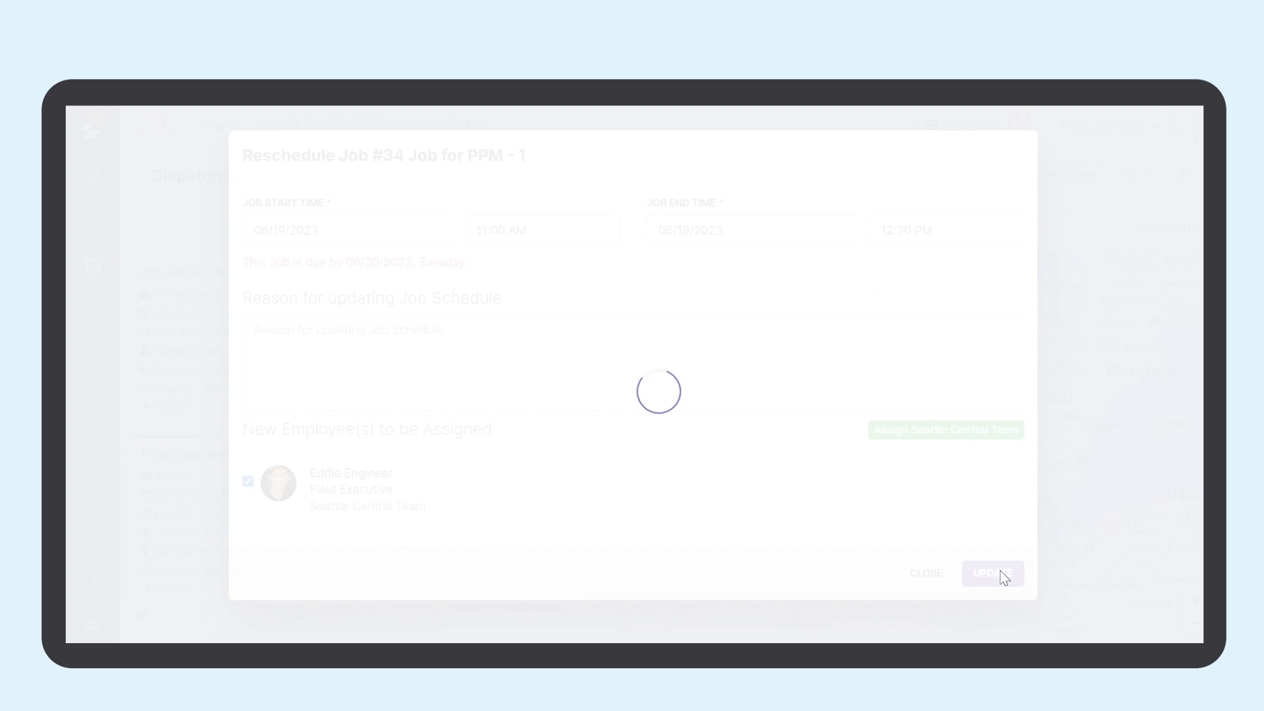